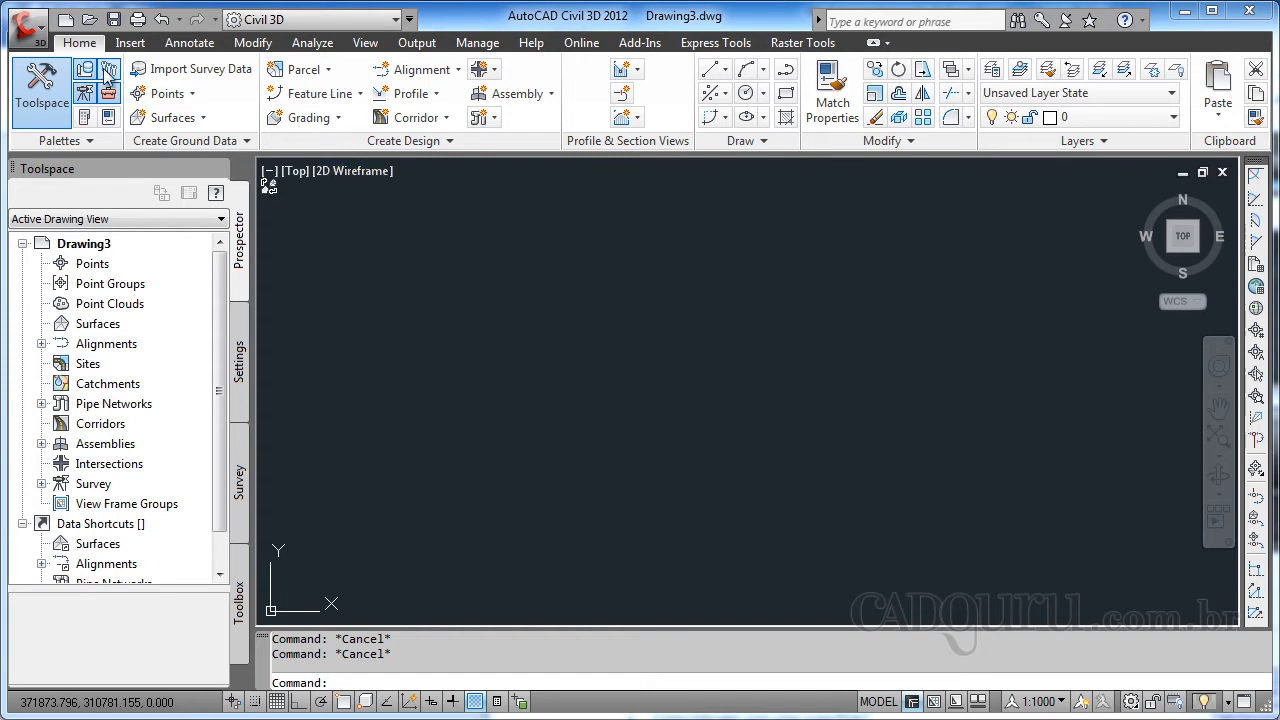
Open the recent drawing A1.dwg.
left_click(42, 32)
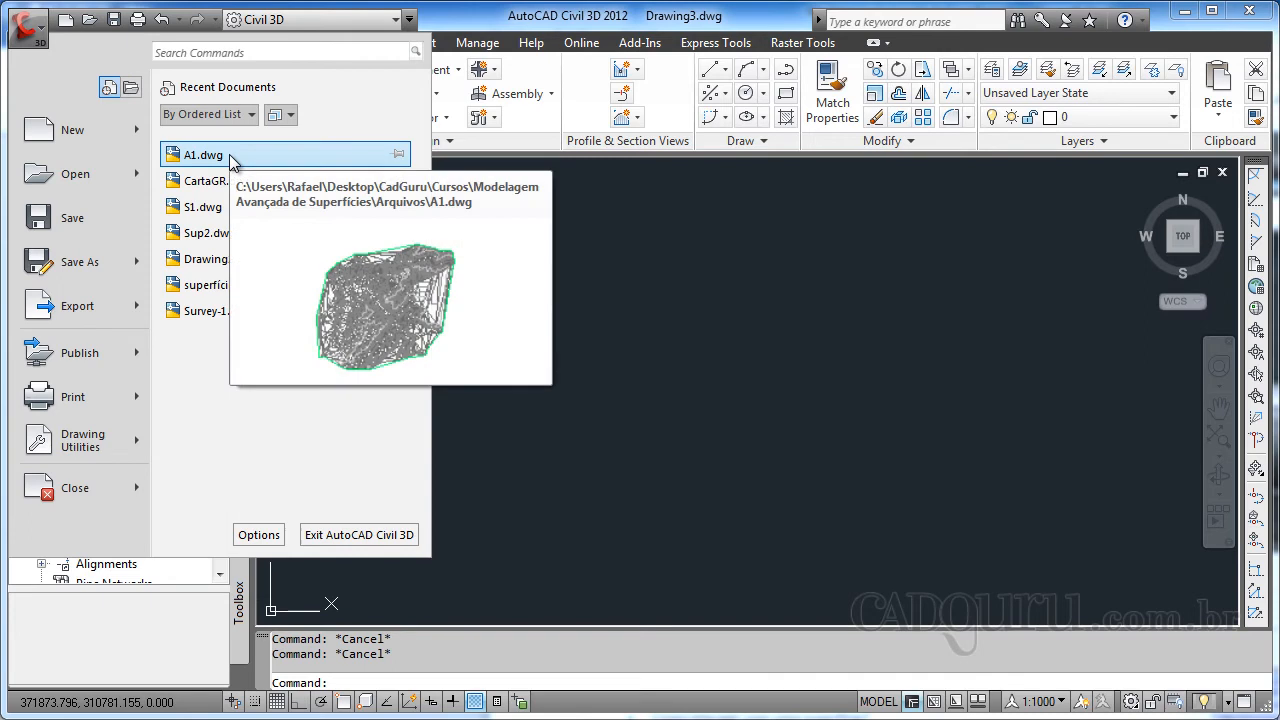
left_click(229, 157)
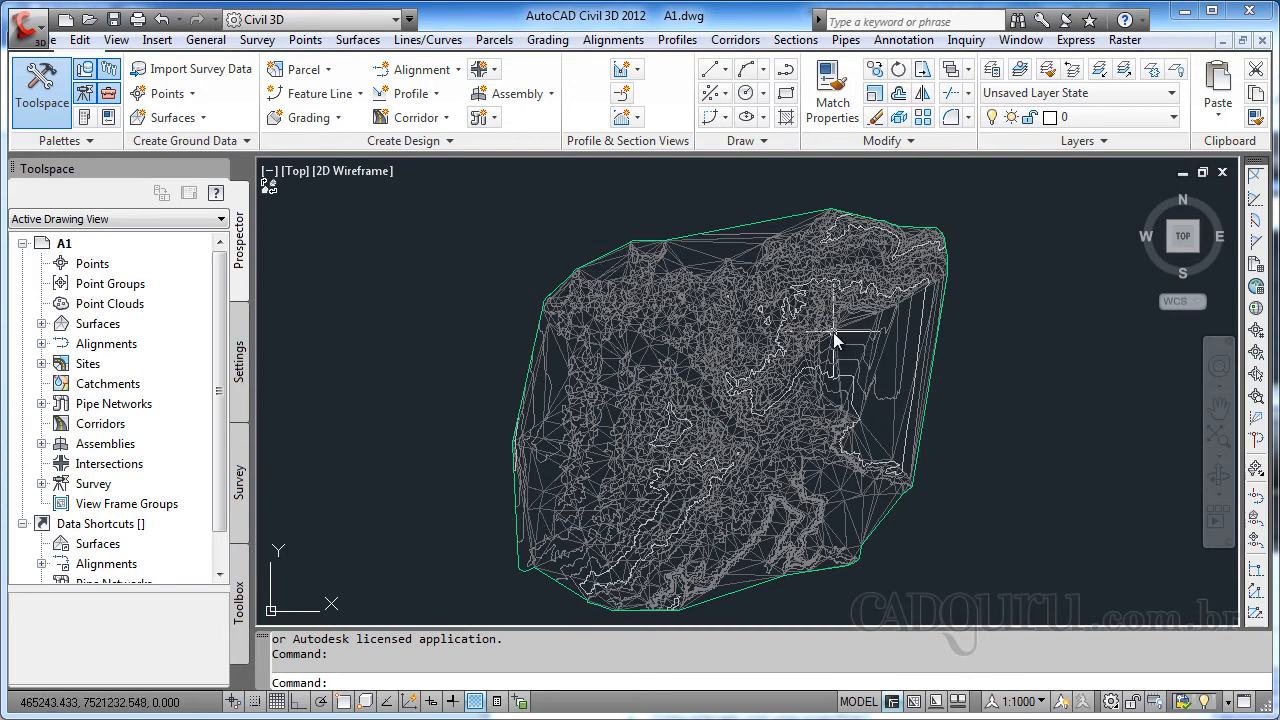
Examine the triangulated surface in the A1 drawing closely across its different areas, then as a whole.
mouse_move(736, 410)
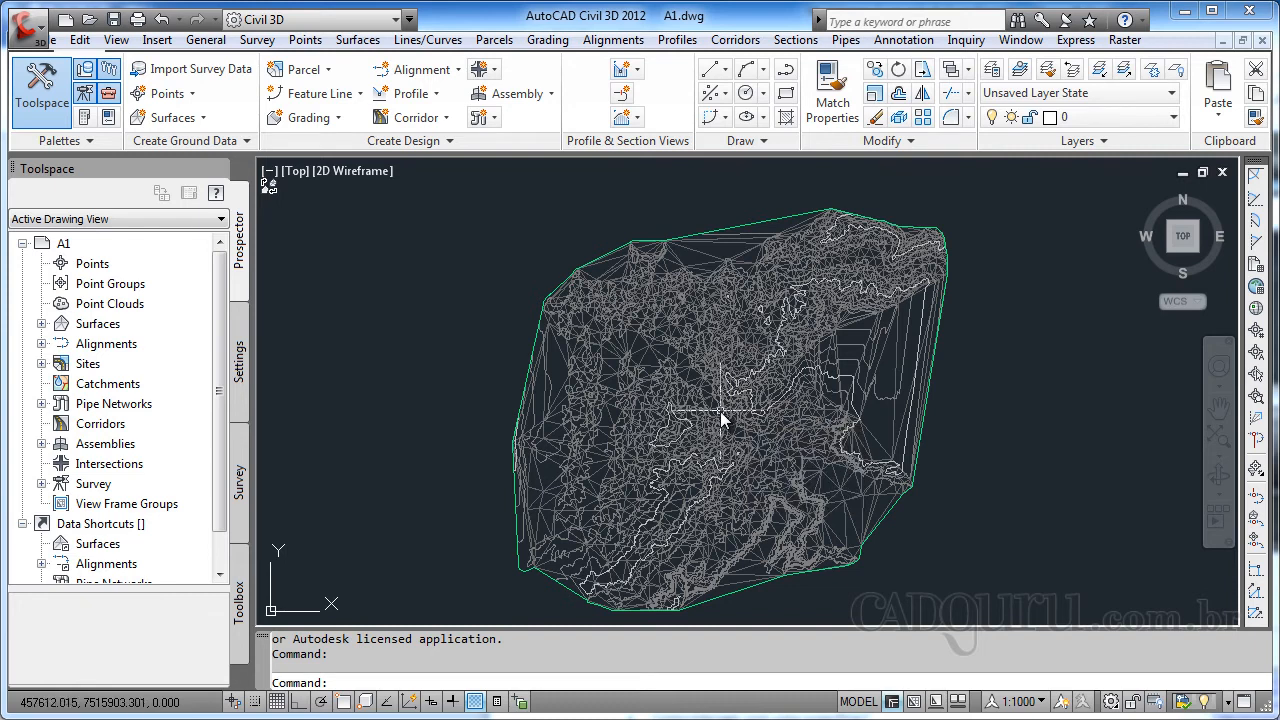
scroll(718, 411, "up", 5)
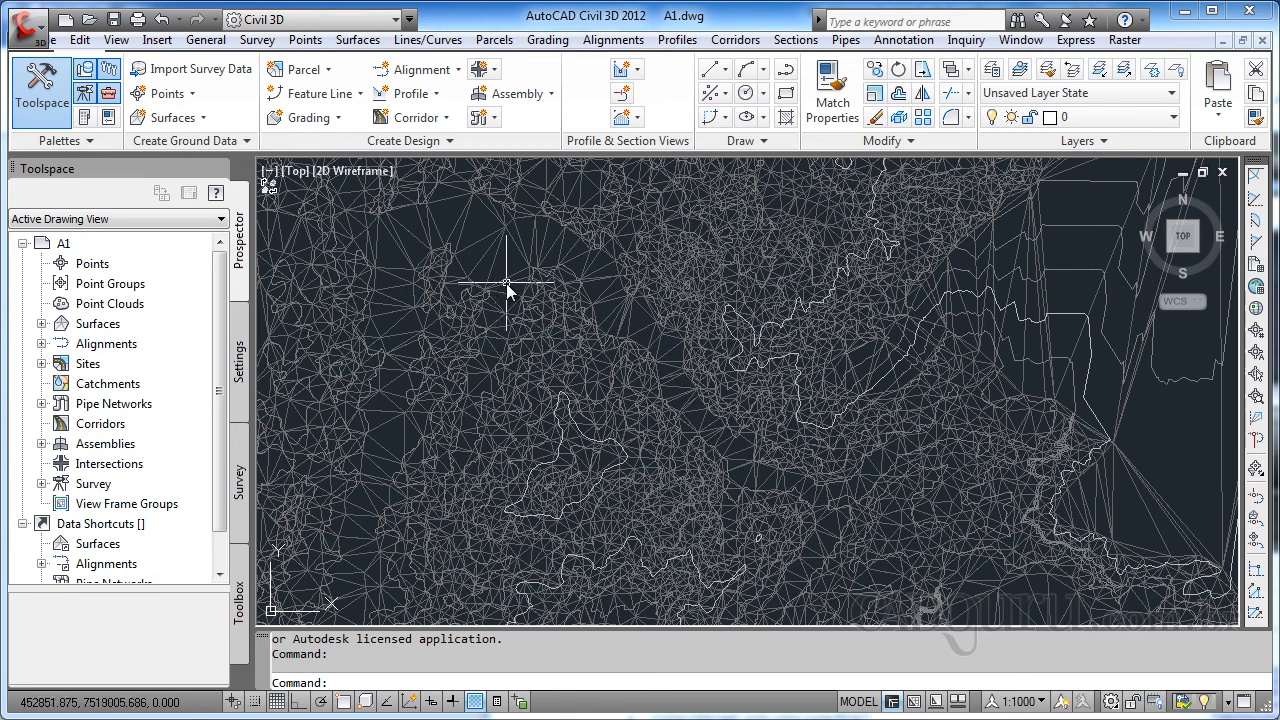
mouse_move(506, 283)
middle_click_drag(893, 320, 915, 360)
scroll(780, 329, "down", 5)
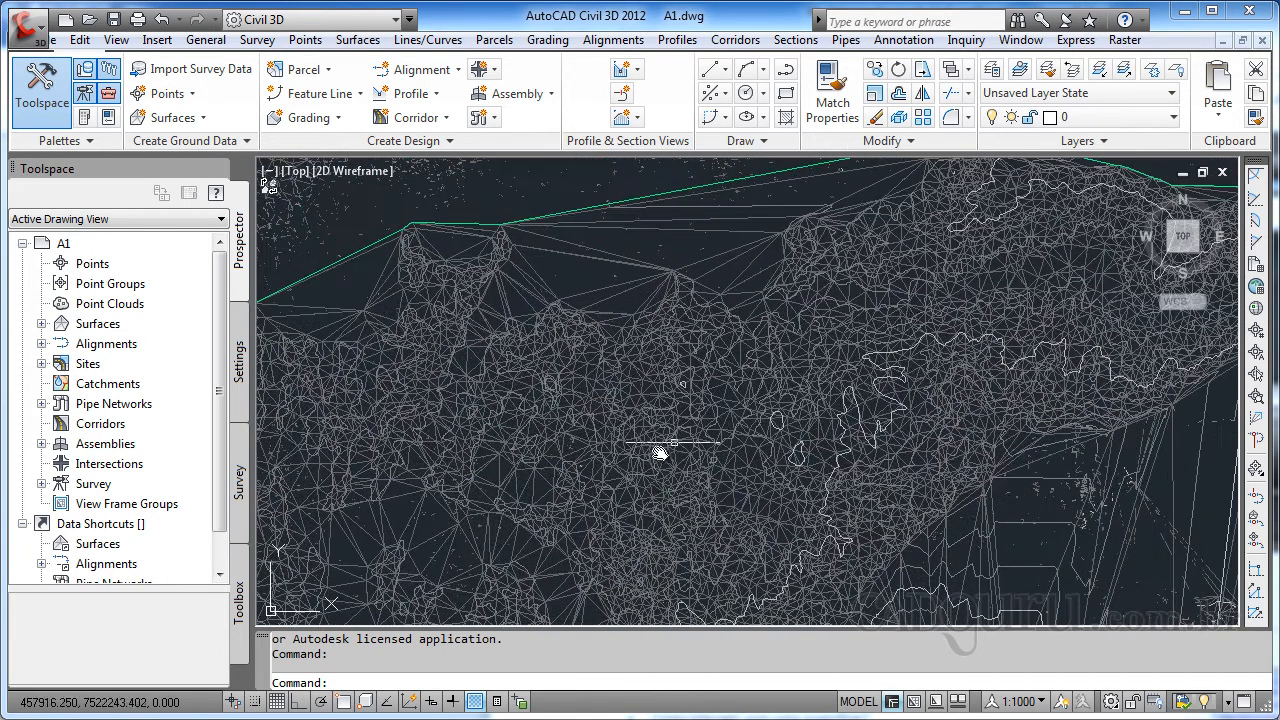
mouse_move(777, 364)
middle_mouse_down()
mouse_move(660, 290)
mouse_move(786, 366)
mouse_move(670, 167)
middle_mouse_up()
middle_click_drag(680, 400, 626, 238)
mouse_move(606, 435)
middle_mouse_down()
mouse_move(617, 397)
mouse_move(673, 347)
middle_mouse_up()
middle_click_drag(584, 469, 687, 361)
middle_click_drag(590, 405, 714, 445)
middle_click_drag(472, 416, 712, 455)
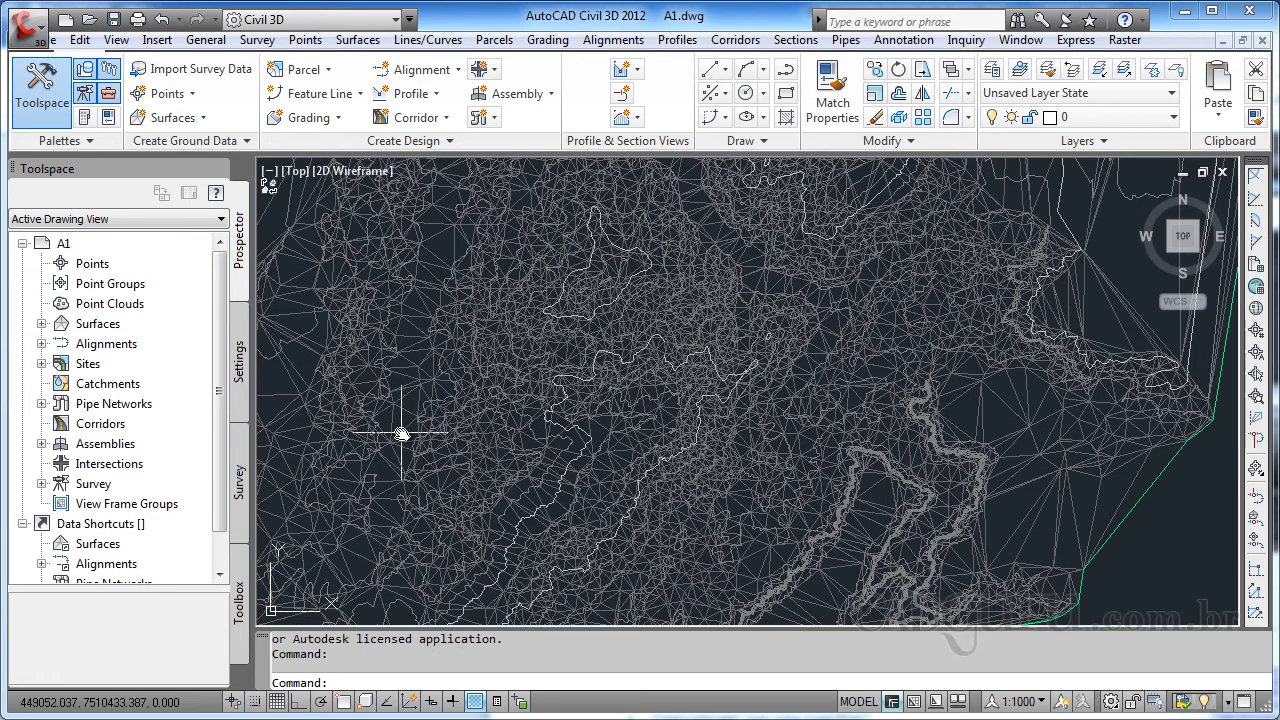
middle_click_drag(371, 429, 453, 426)
scroll(470, 428, "down", 2)
scroll(526, 420, "down", 2)
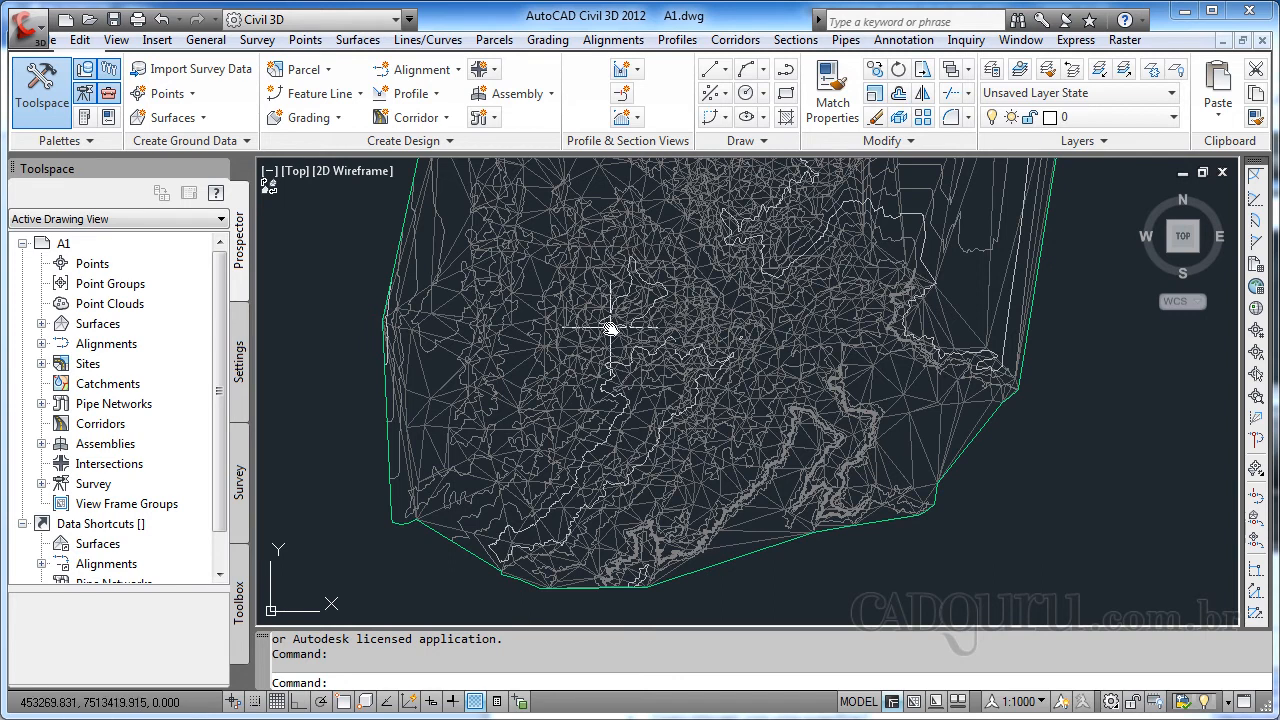
mouse_move(622, 324)
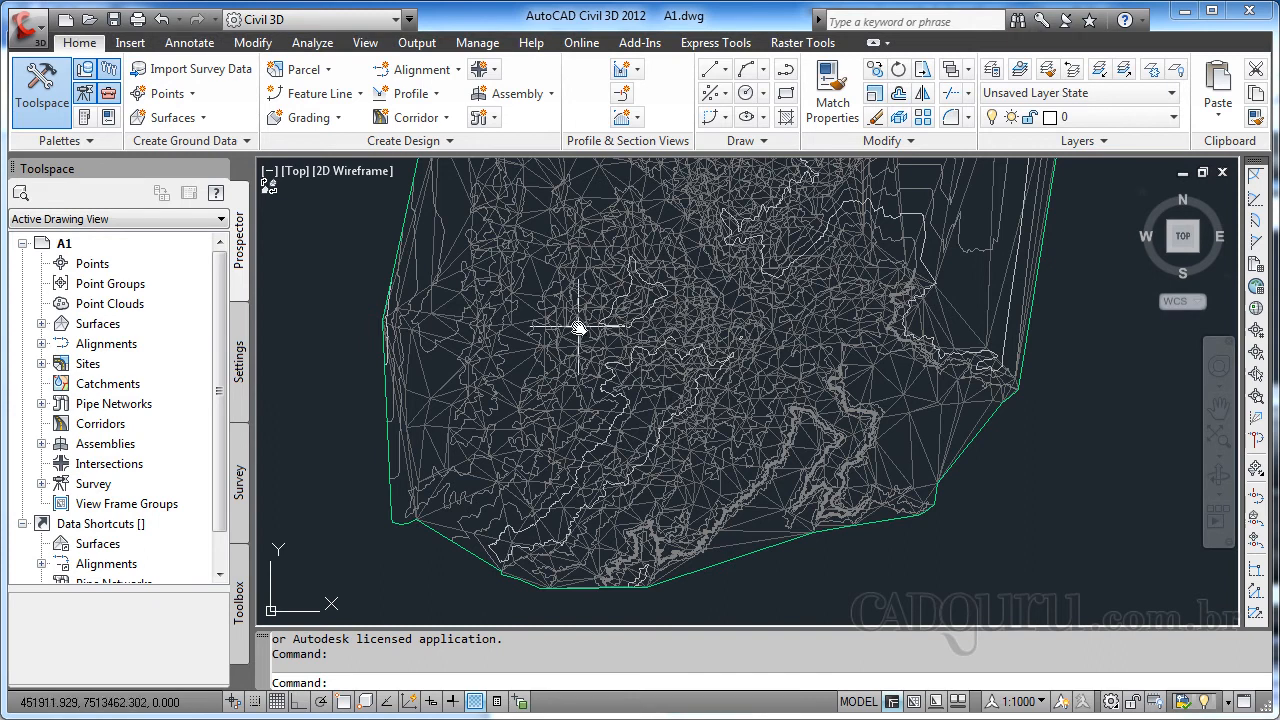
scroll(588, 322, "down", 2)
middle_click_drag(588, 322, 556, 410)
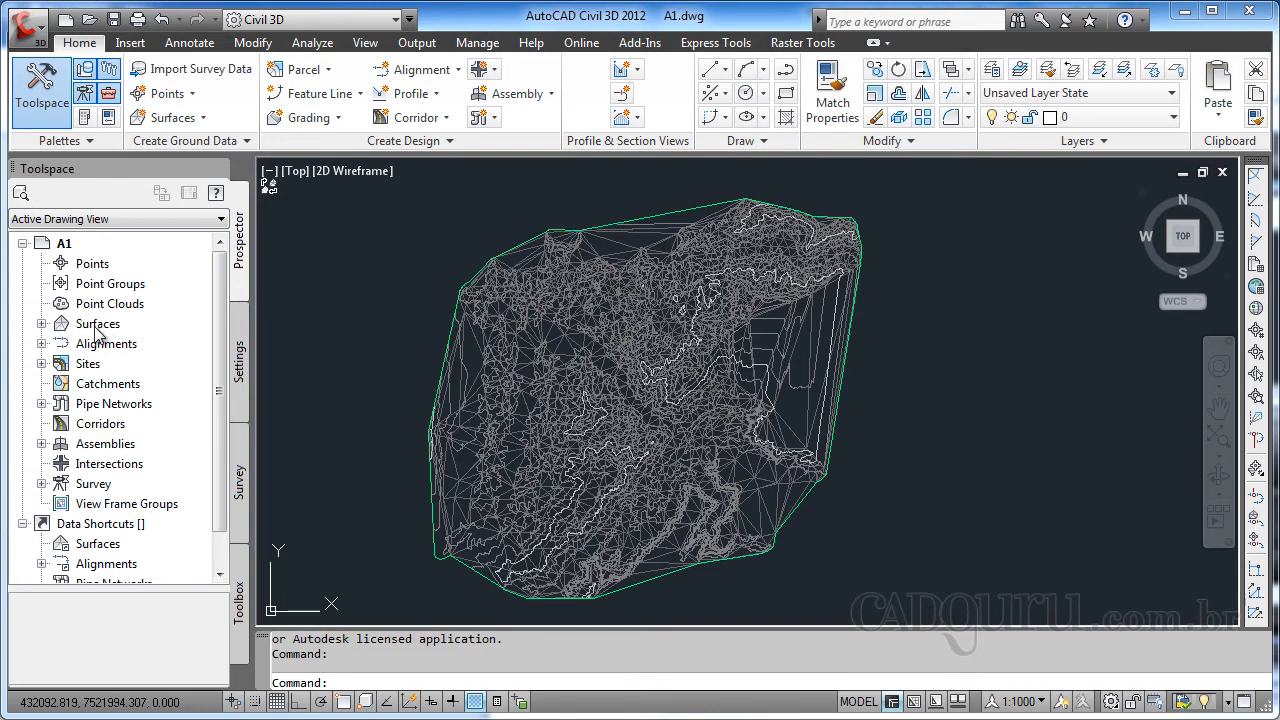
Expand the Surfaces collection down to the Definition items of the Aula 1 surface.
left_click(42, 324)
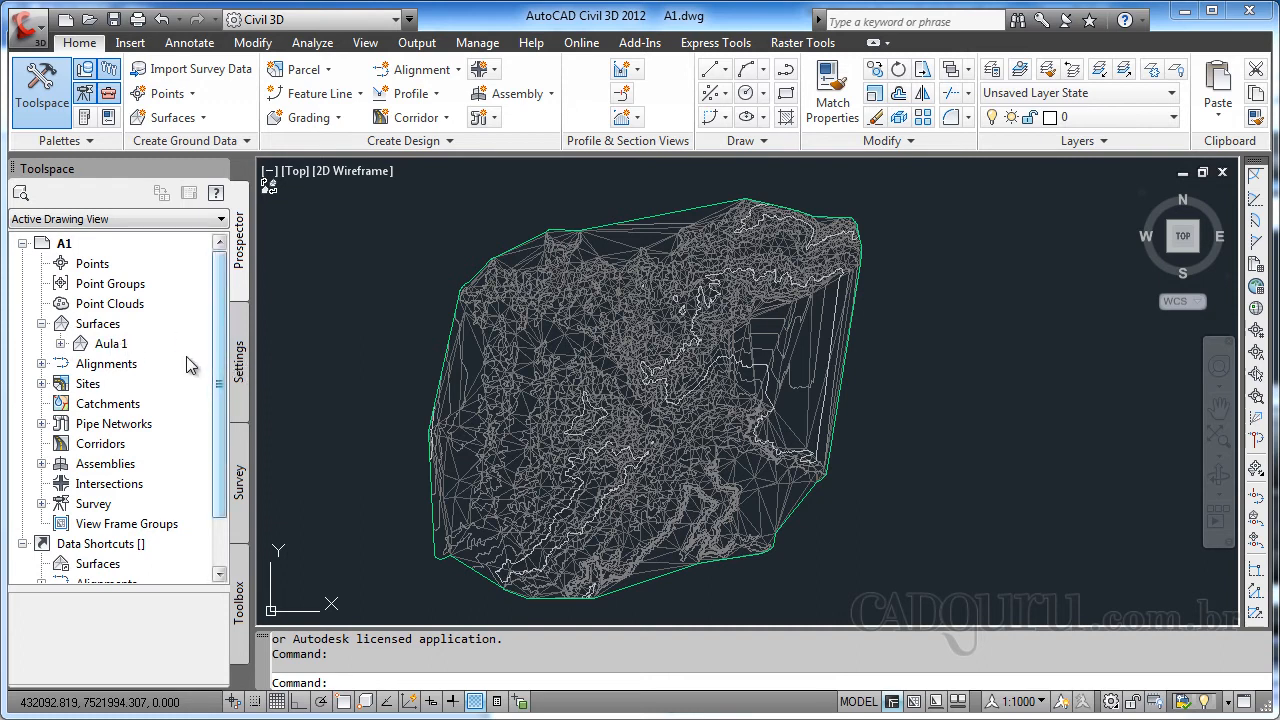
left_click(59, 344)
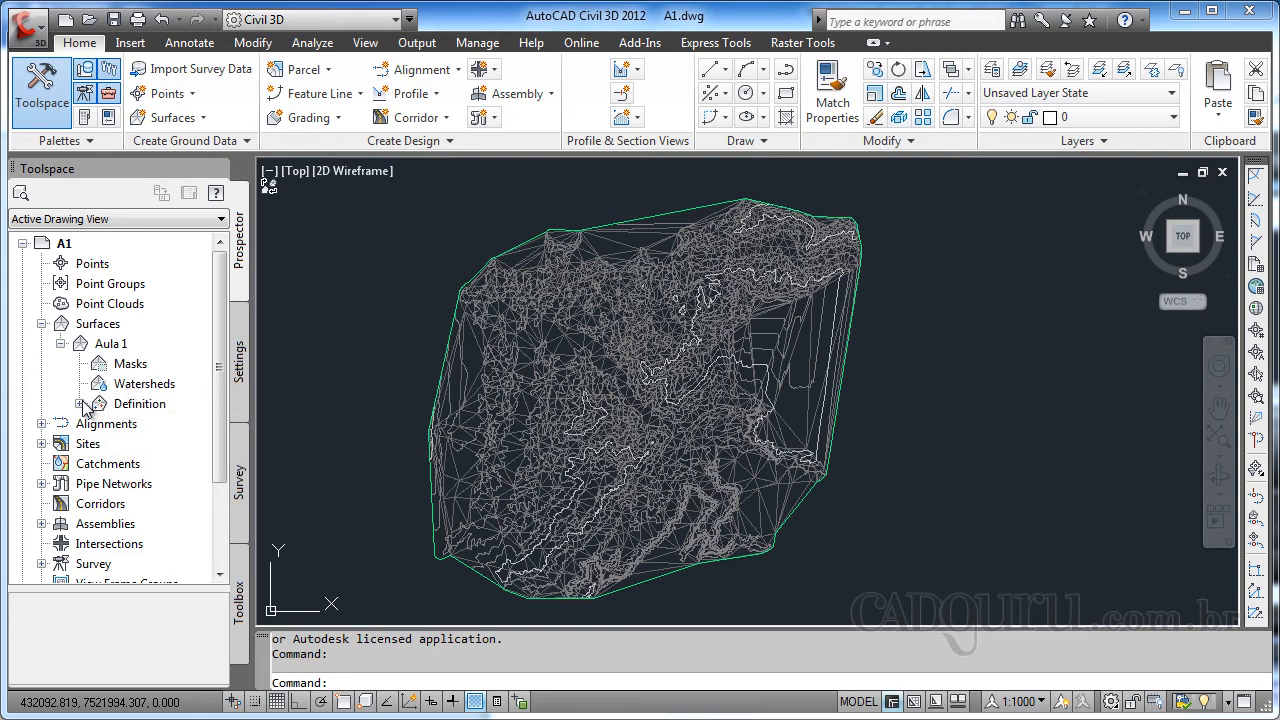
double_click(140, 404)
scroll(216, 405, "down", 2)
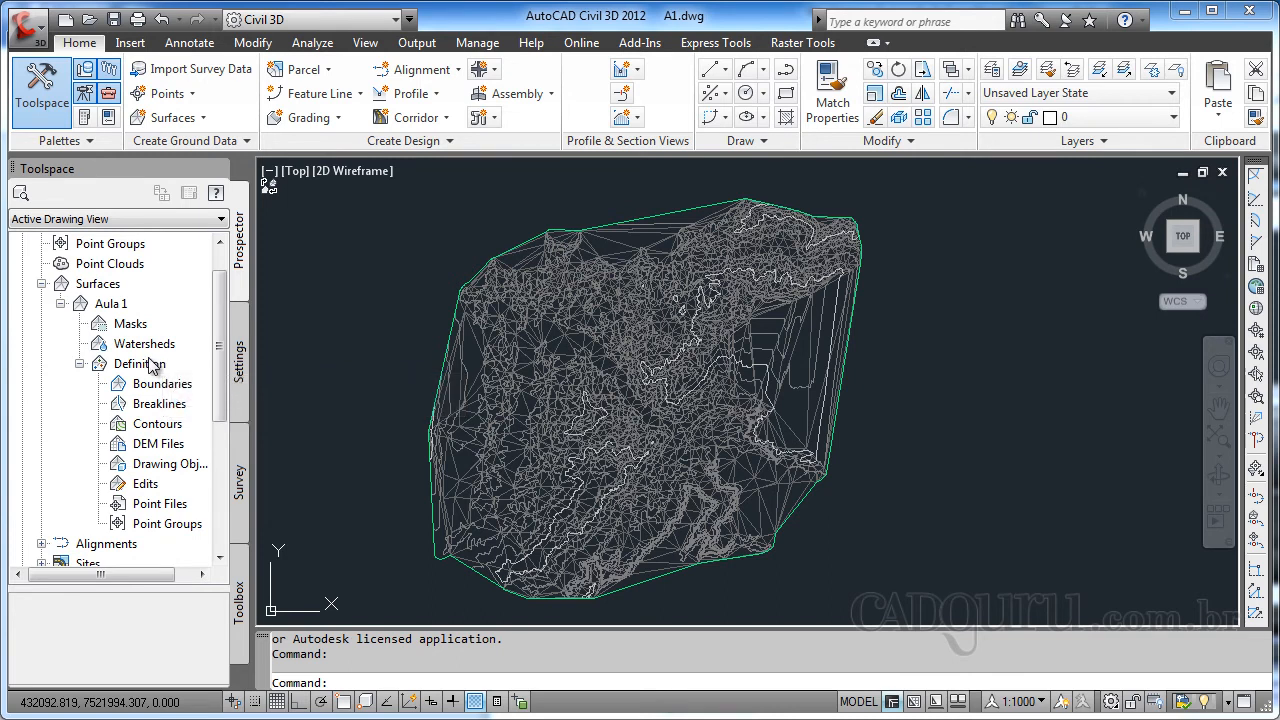
Review the general information in the Aula 1 surface properties and close them without applying changes.
right_click(113, 311)
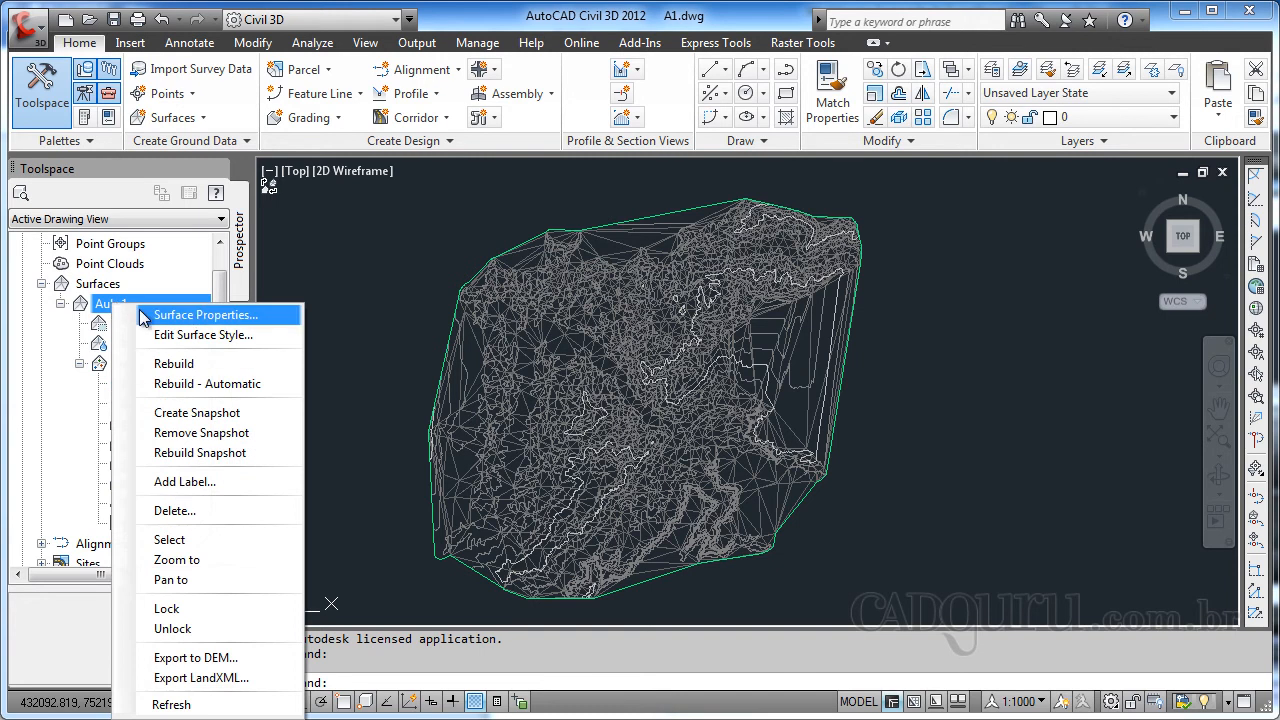
left_click(140, 311)
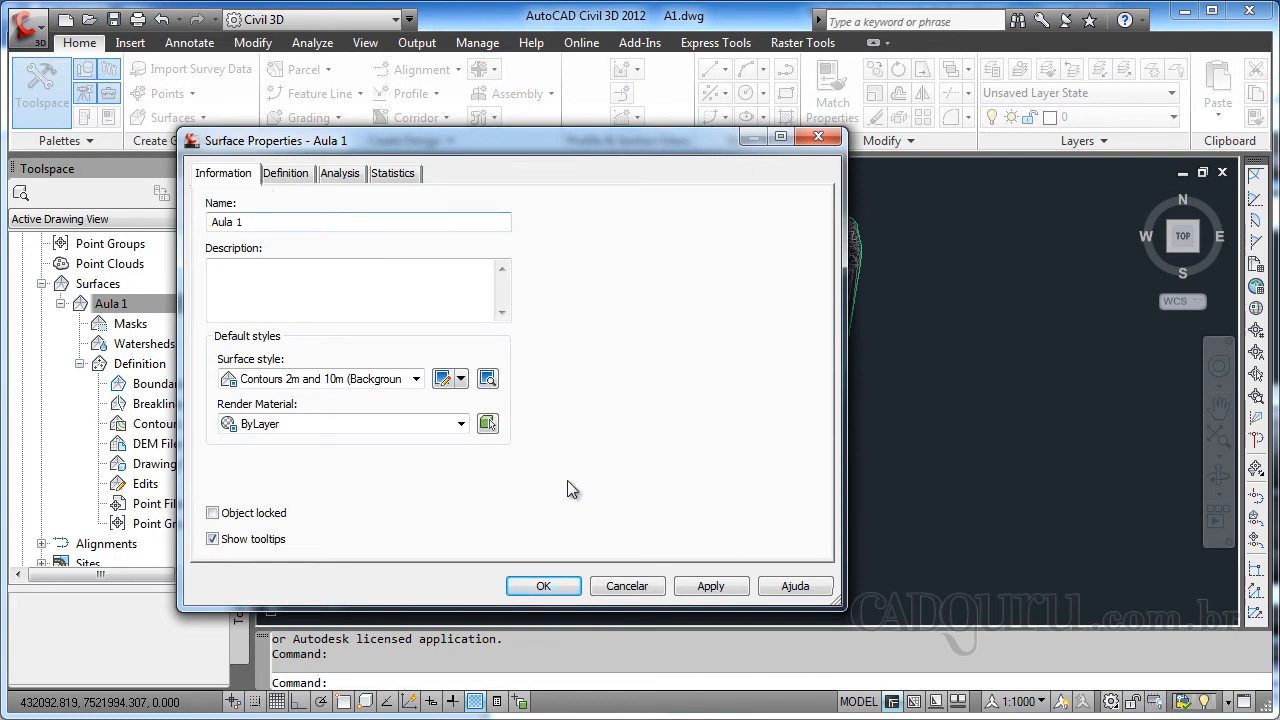
left_click(272, 228)
left_click(266, 289)
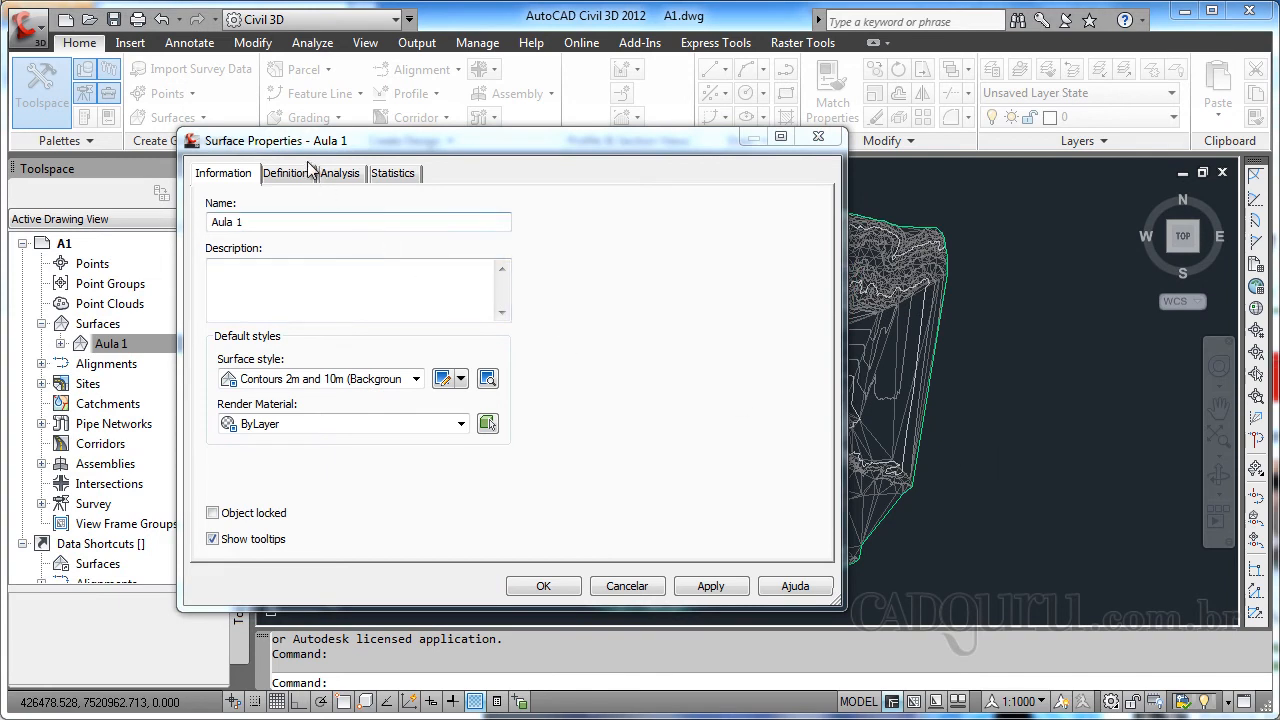
left_click(626, 586)
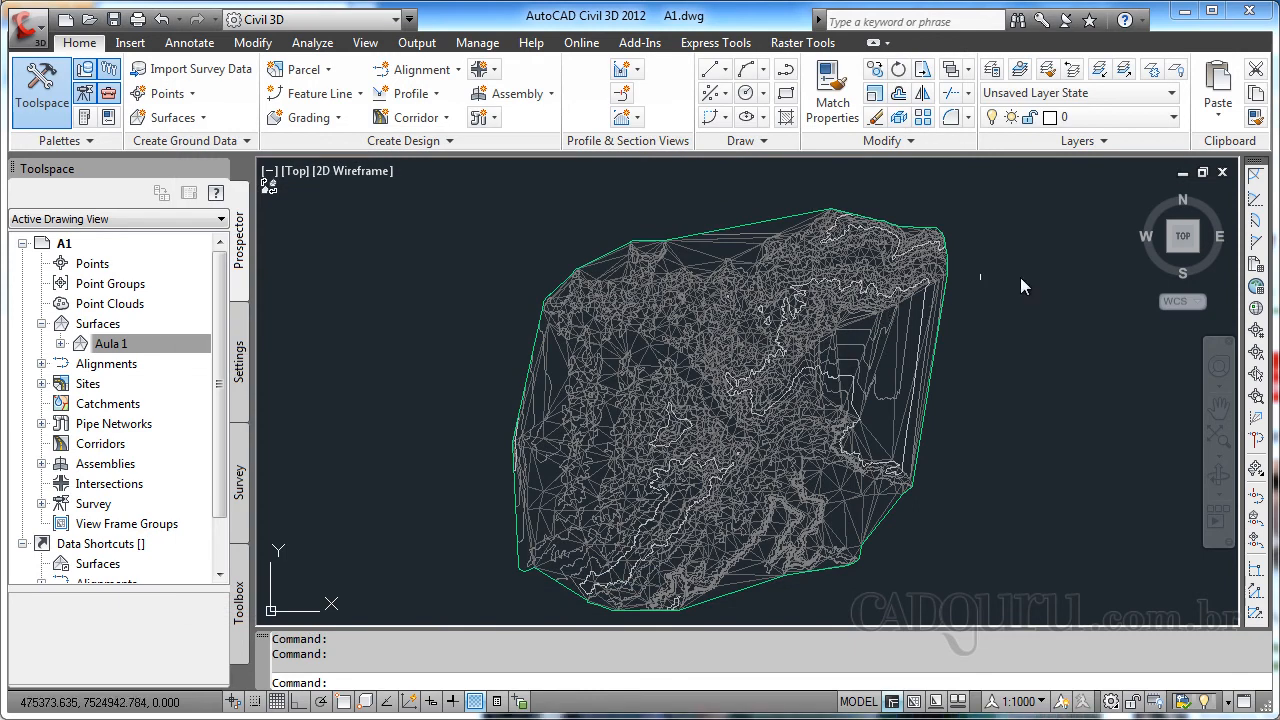
Close the A1 drawing and open the recent drawing A11.dwg.
left_click(1223, 173)
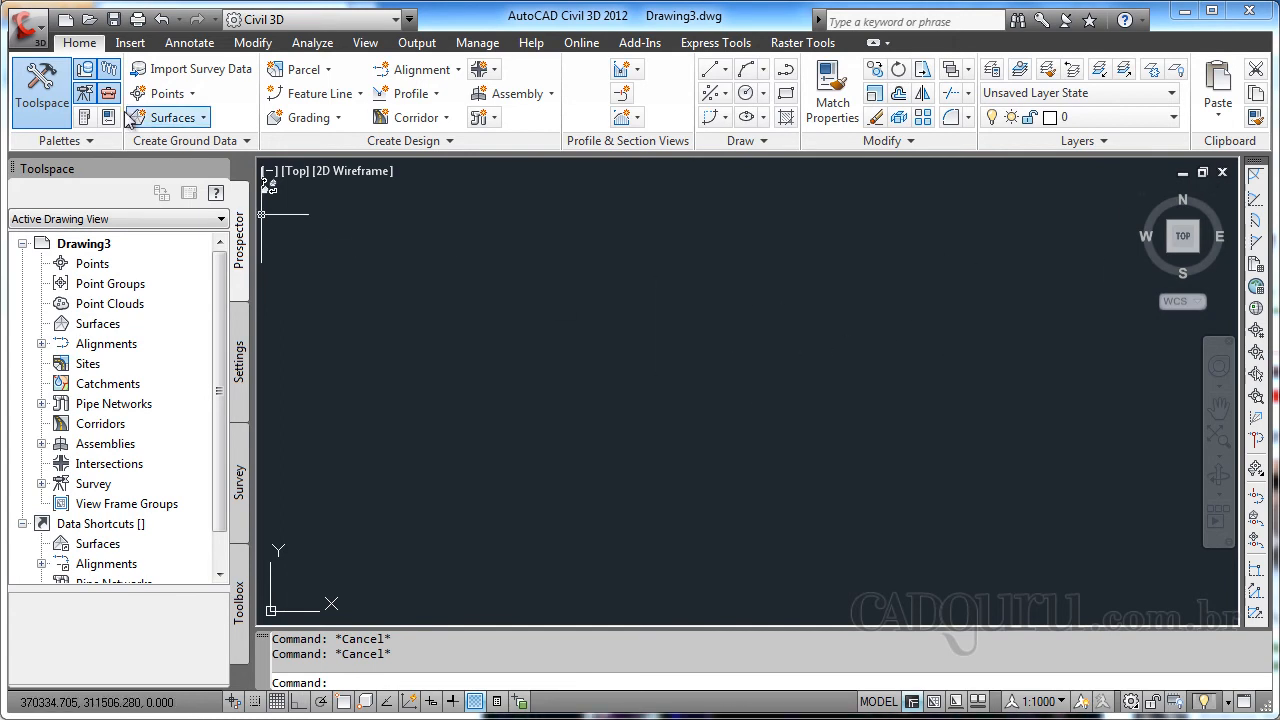
left_click(40, 38)
mouse_move(216, 189)
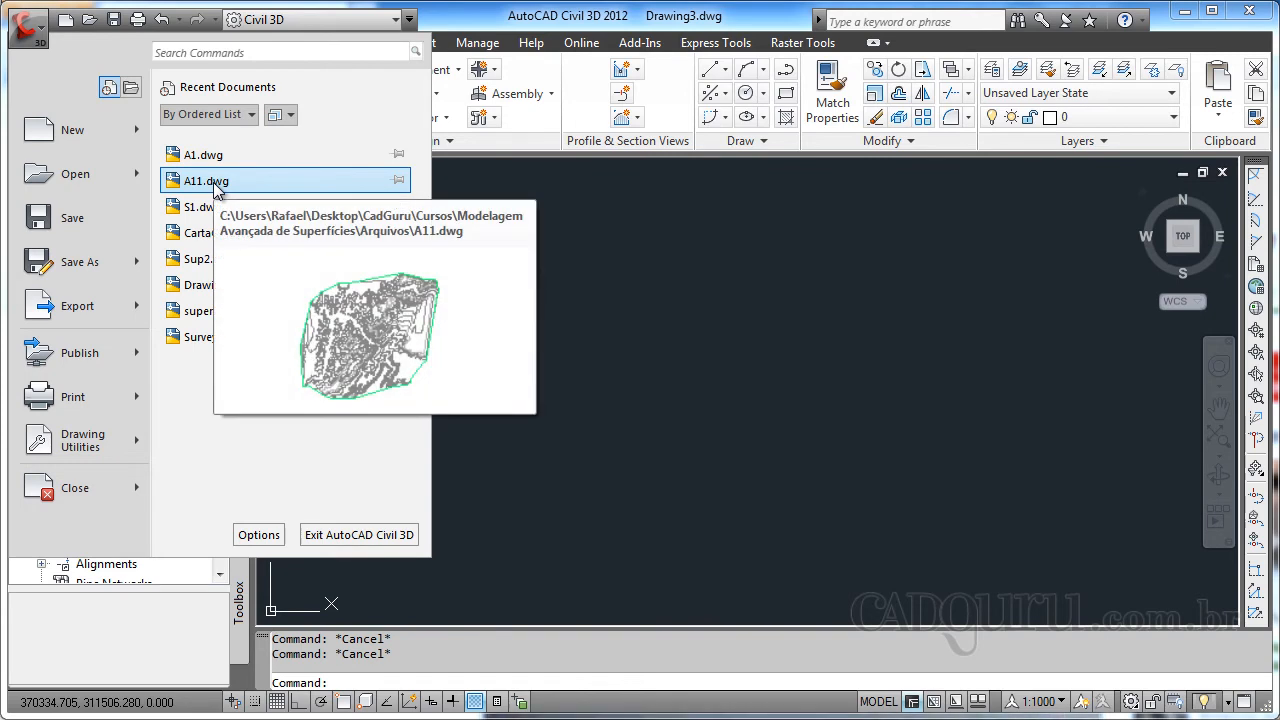
left_click(215, 184)
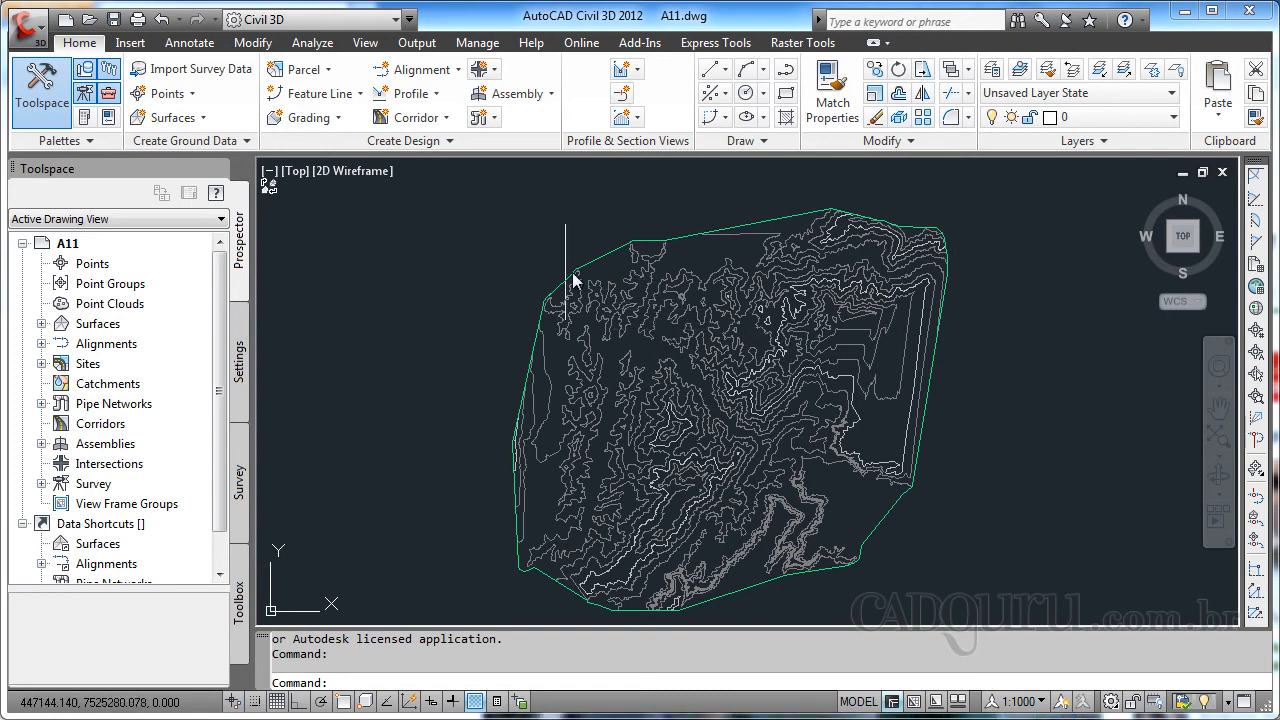
Examine the surface contours in the A11 drawing at several zoom levels with Level Of Detail on.
left_click(364, 44)
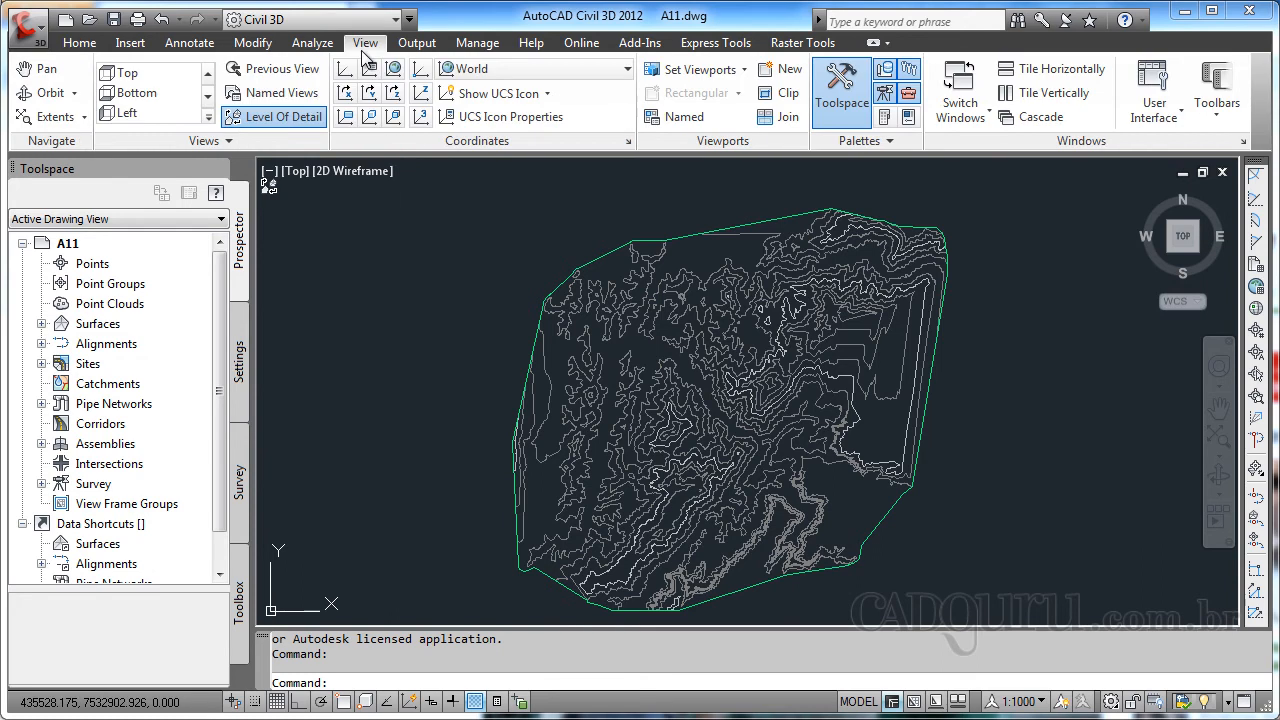
left_click(301, 120)
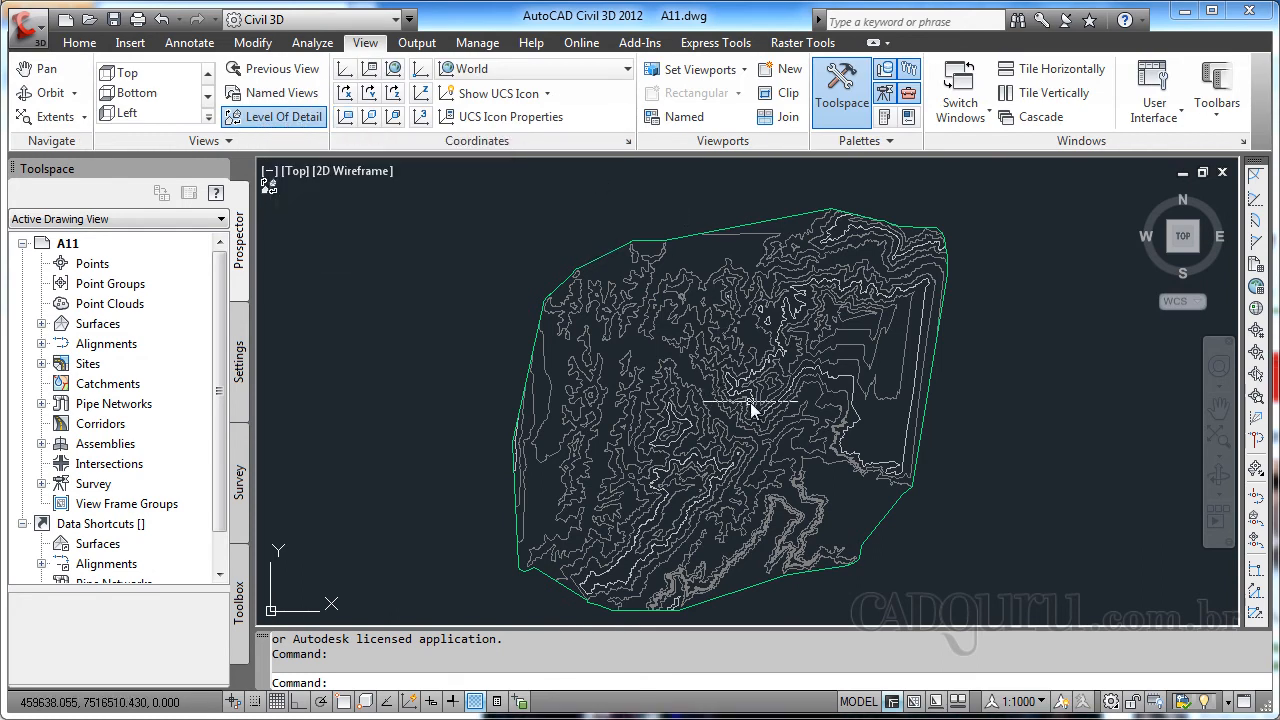
mouse_move(726, 418)
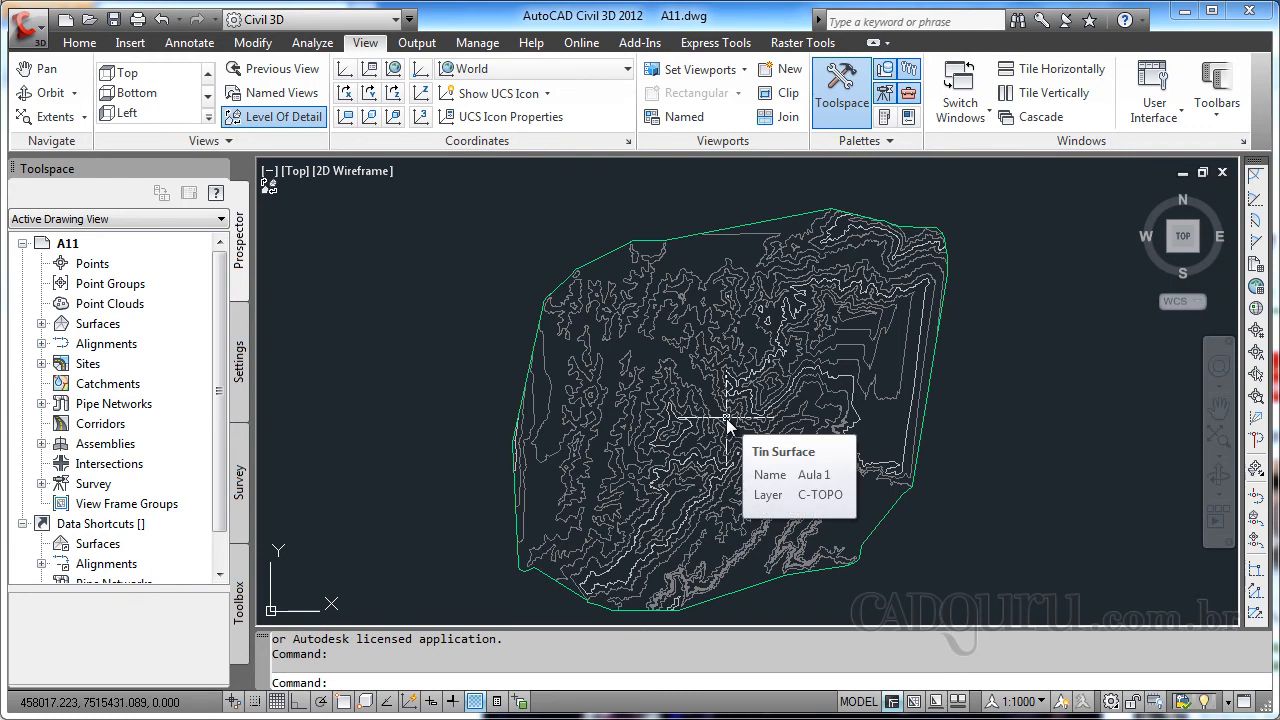
scroll(726, 418, "up", 2)
scroll(726, 418, "up", 3)
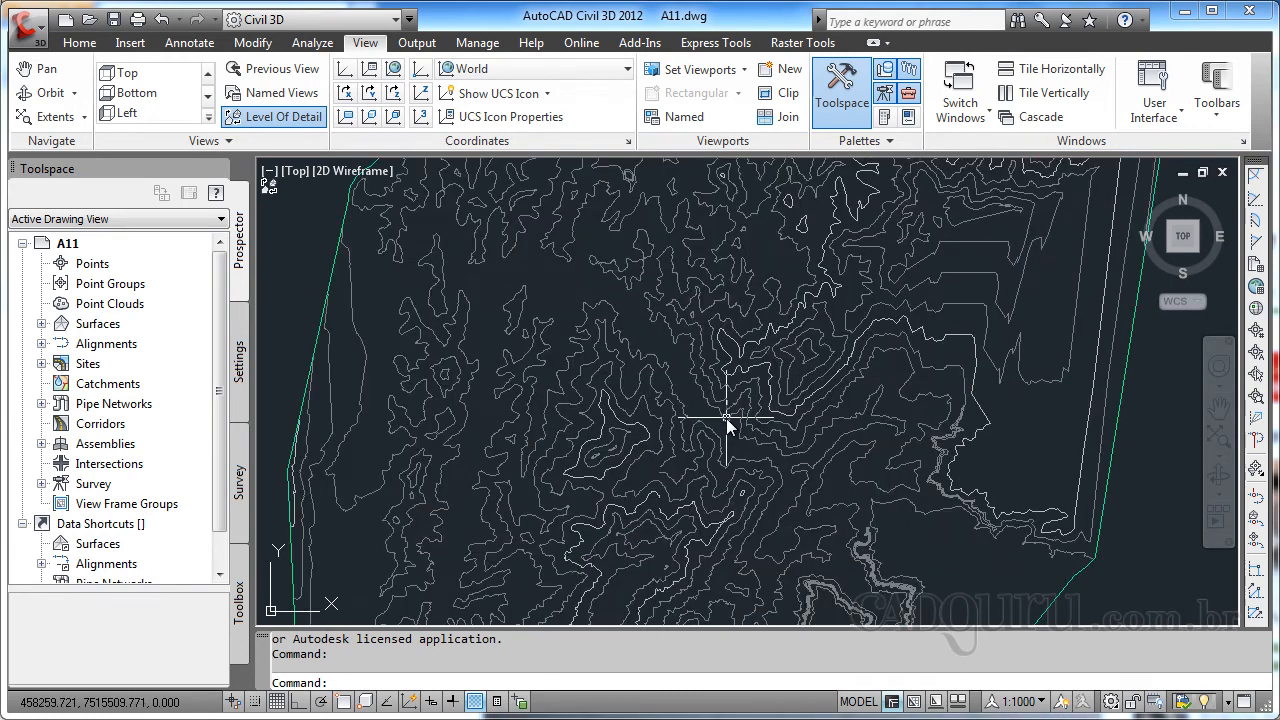
scroll(726, 418, "up", 1)
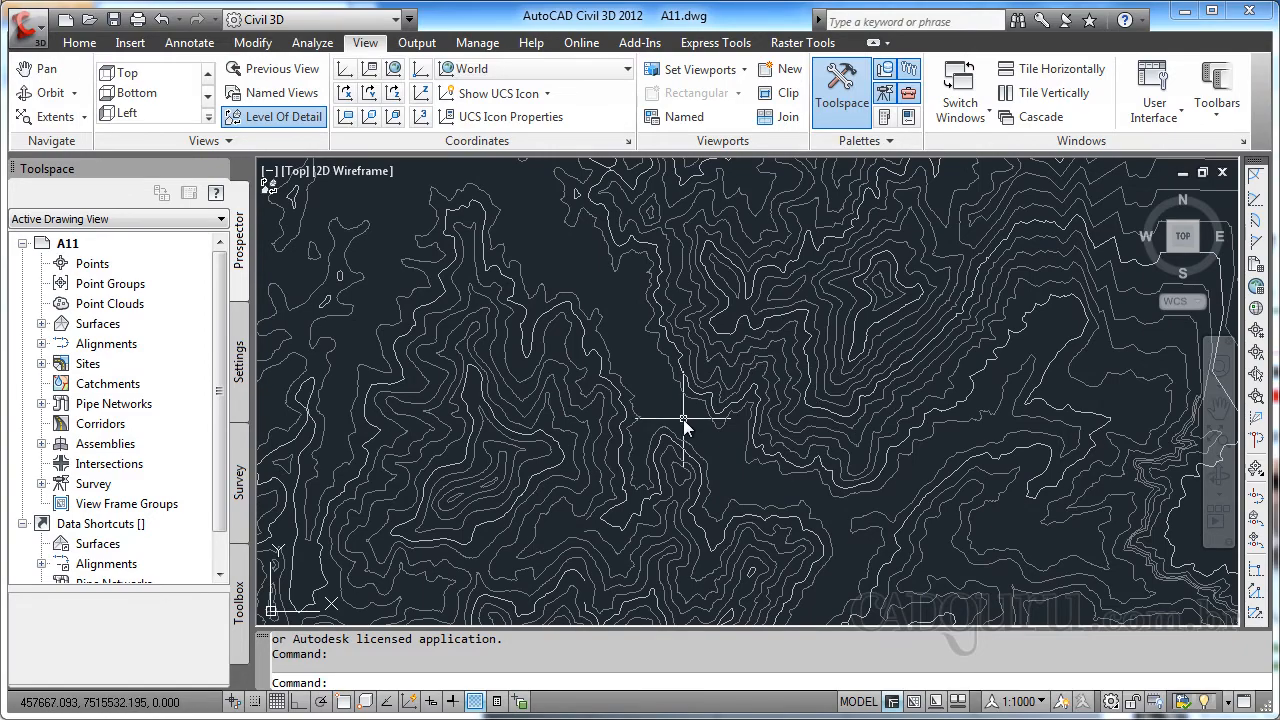
scroll(683, 419, "up", 2)
scroll(700, 418, "up", 2)
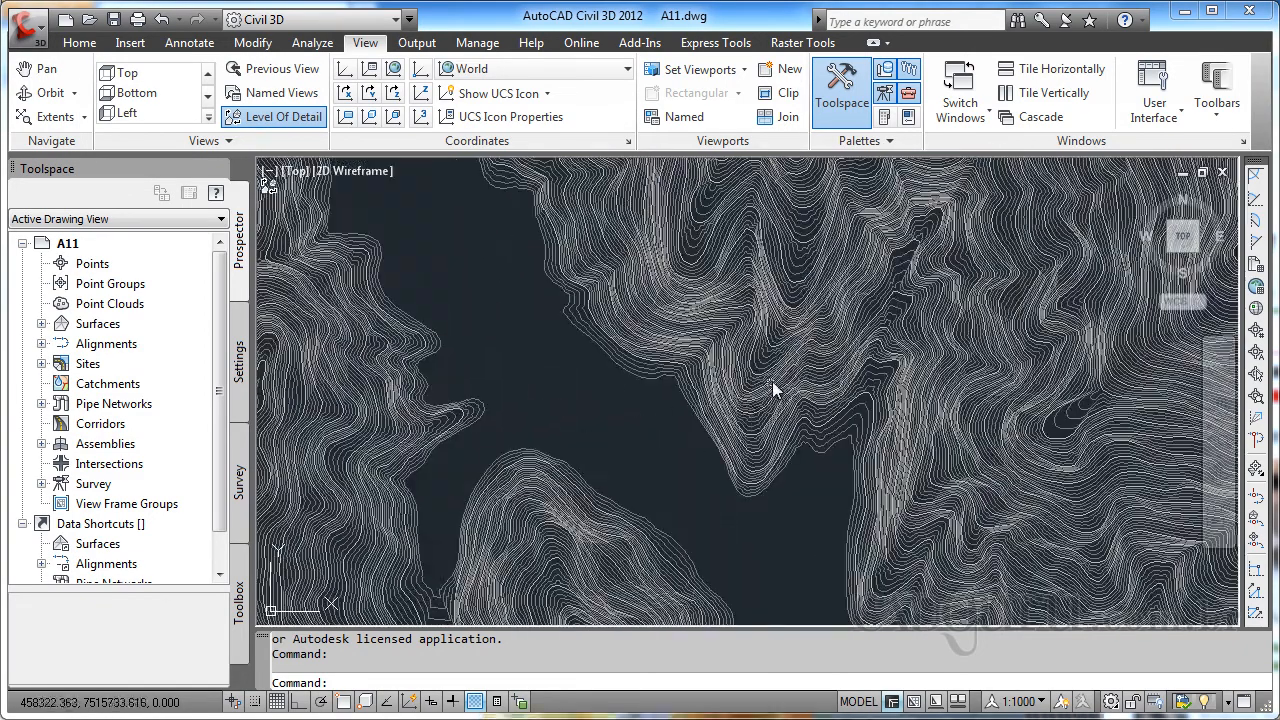
scroll(774, 381, "up", 4)
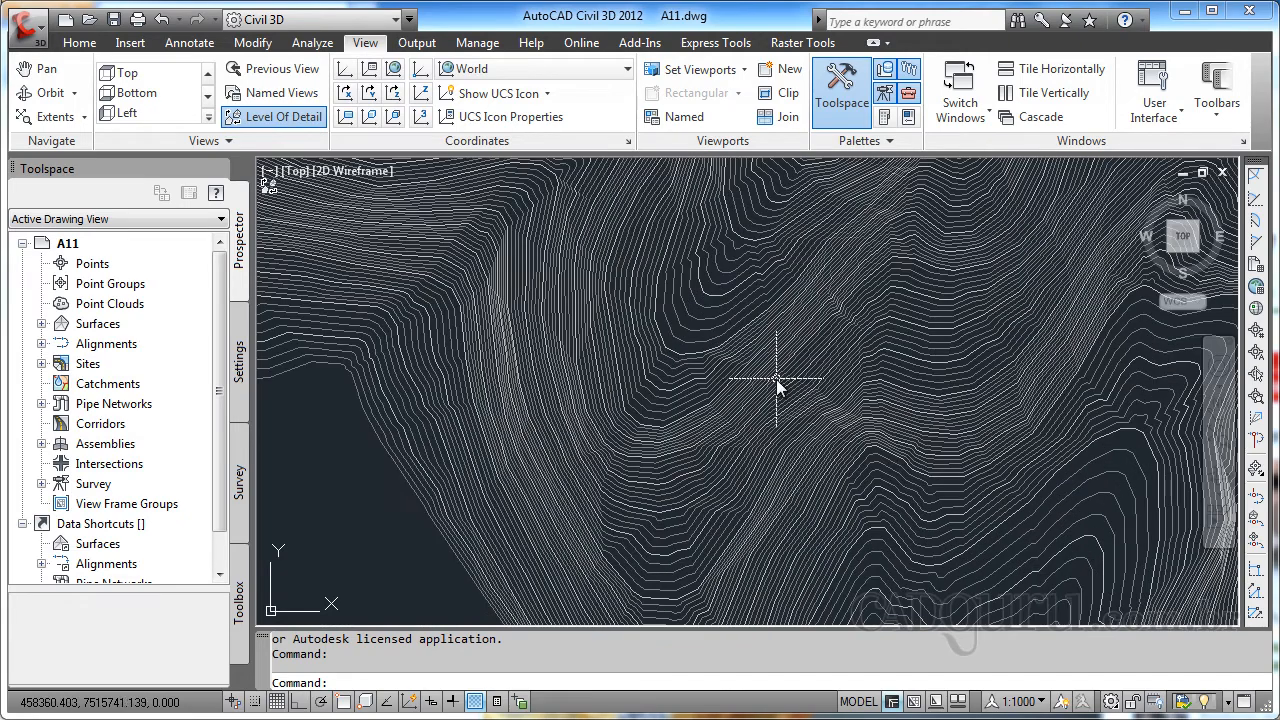
scroll(776, 379, "down", 4)
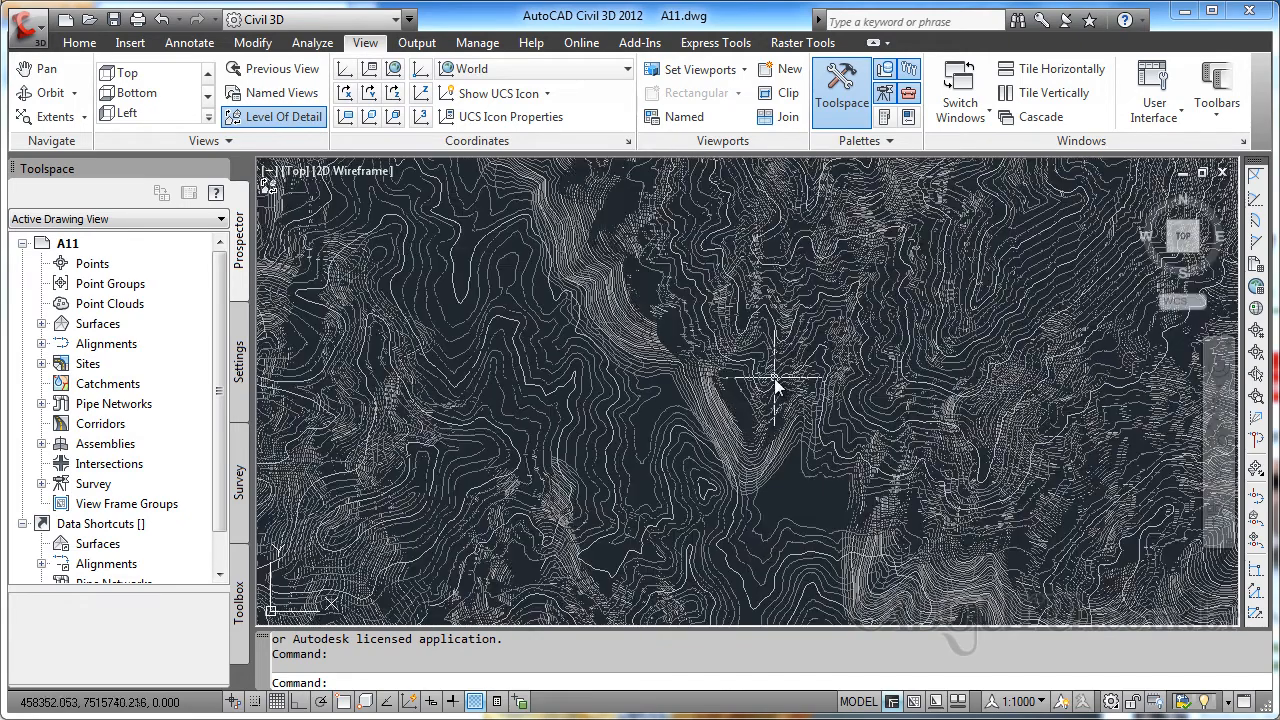
scroll(774, 378, "down", 4)
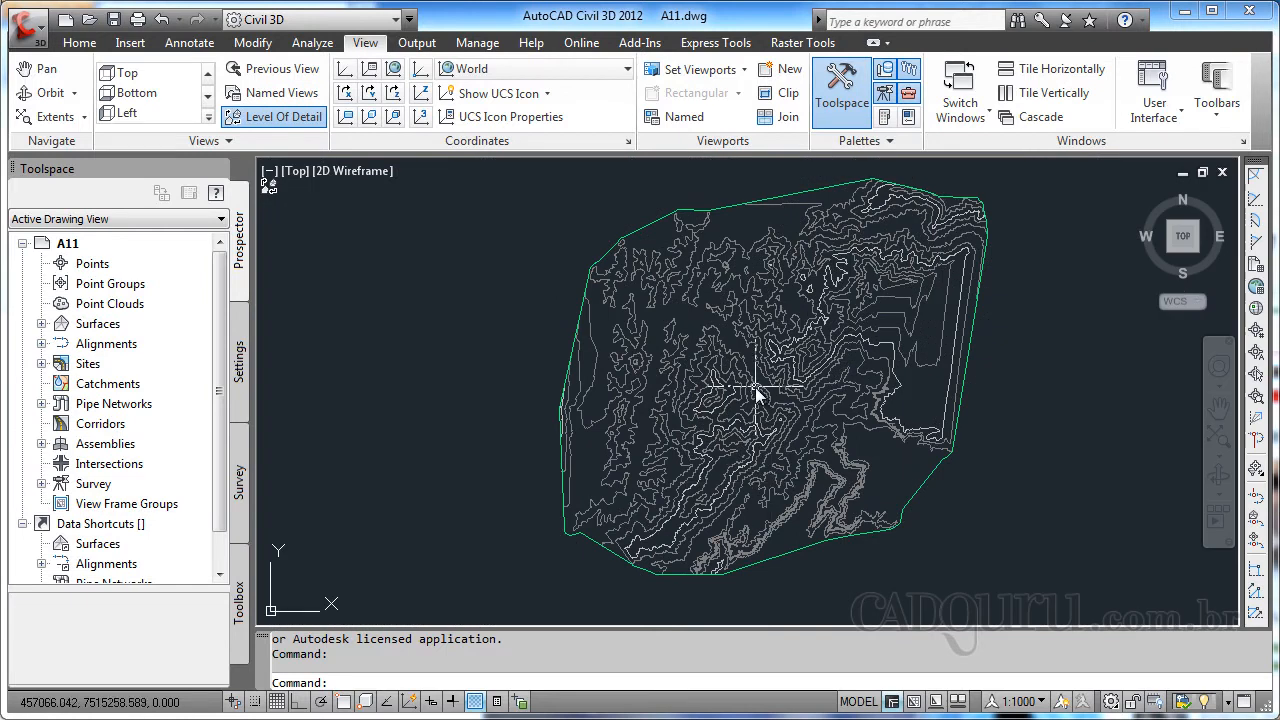
scroll(760, 388, "up", 6)
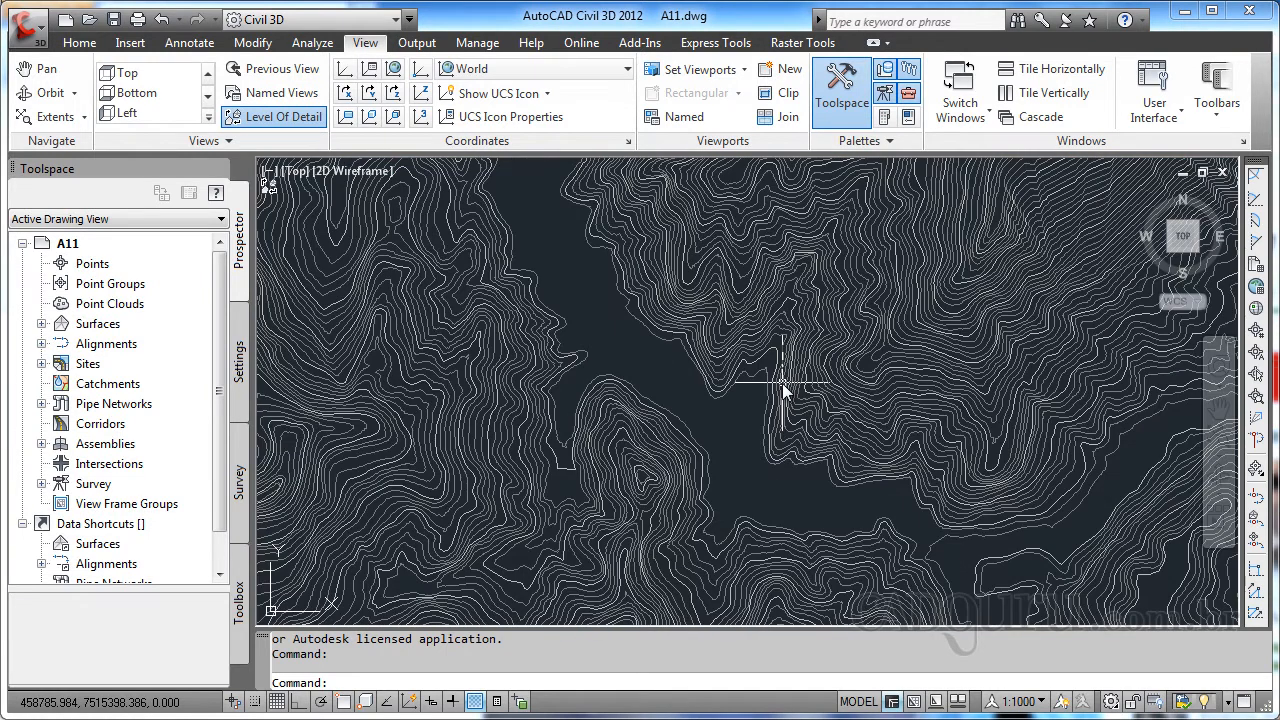
scroll(782, 383, "up", 2)
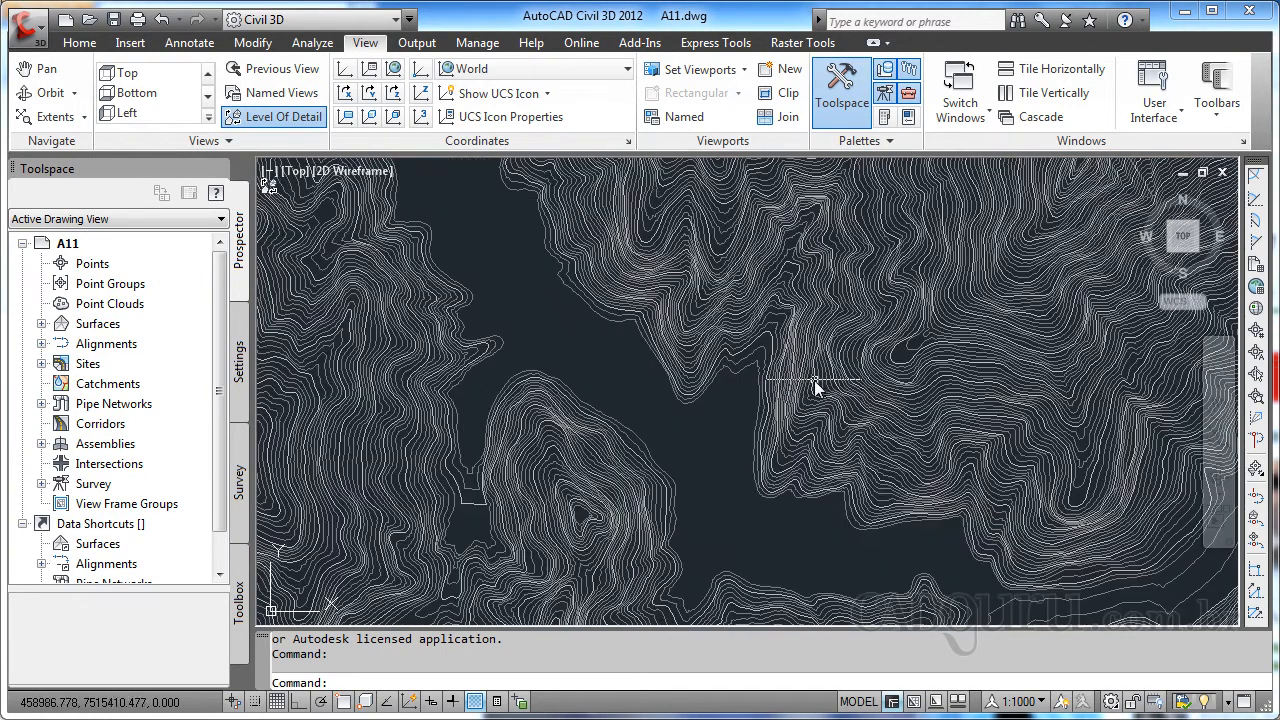
Switch Level Of Detail off to inspect the full contour display at several zoom levels, and switch it back on.
left_click(299, 122)
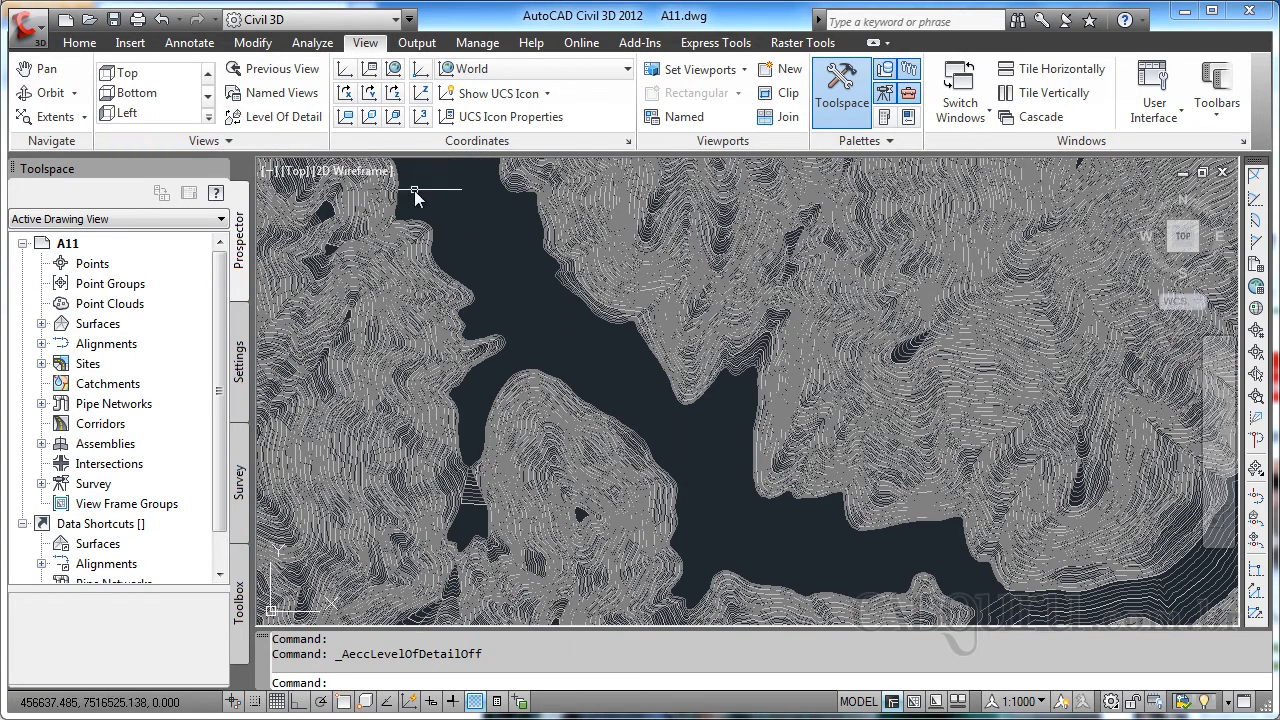
scroll(847, 367, "down", 3)
scroll(847, 367, "down", 6)
scroll(847, 367, "up", 8)
scroll(847, 362, "up", 2)
scroll(847, 362, "down", 6)
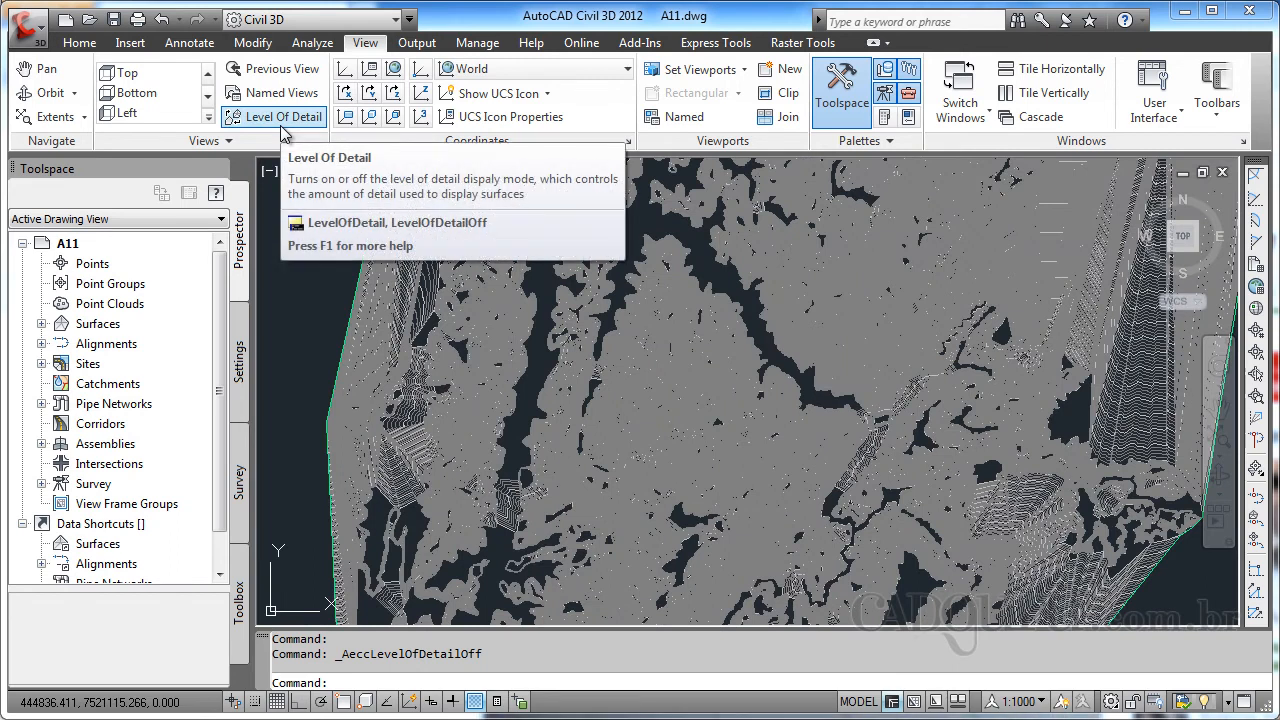
left_click(281, 124)
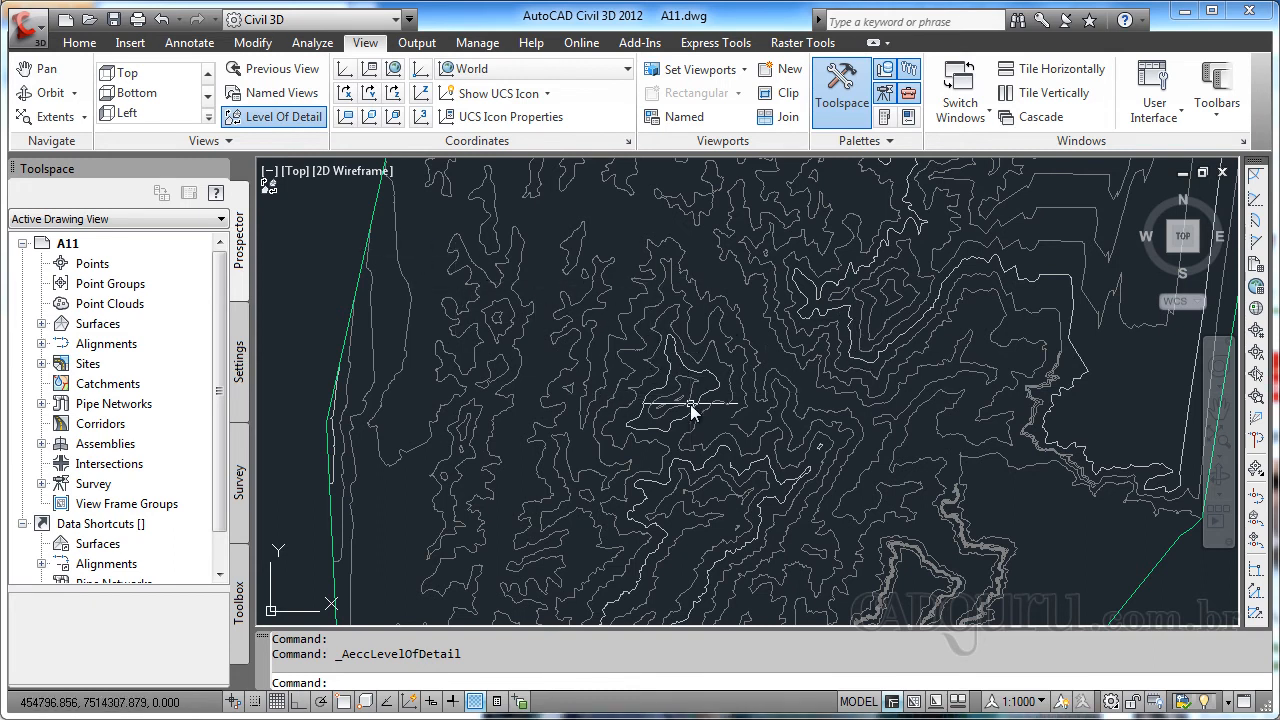
mouse_move(690, 404)
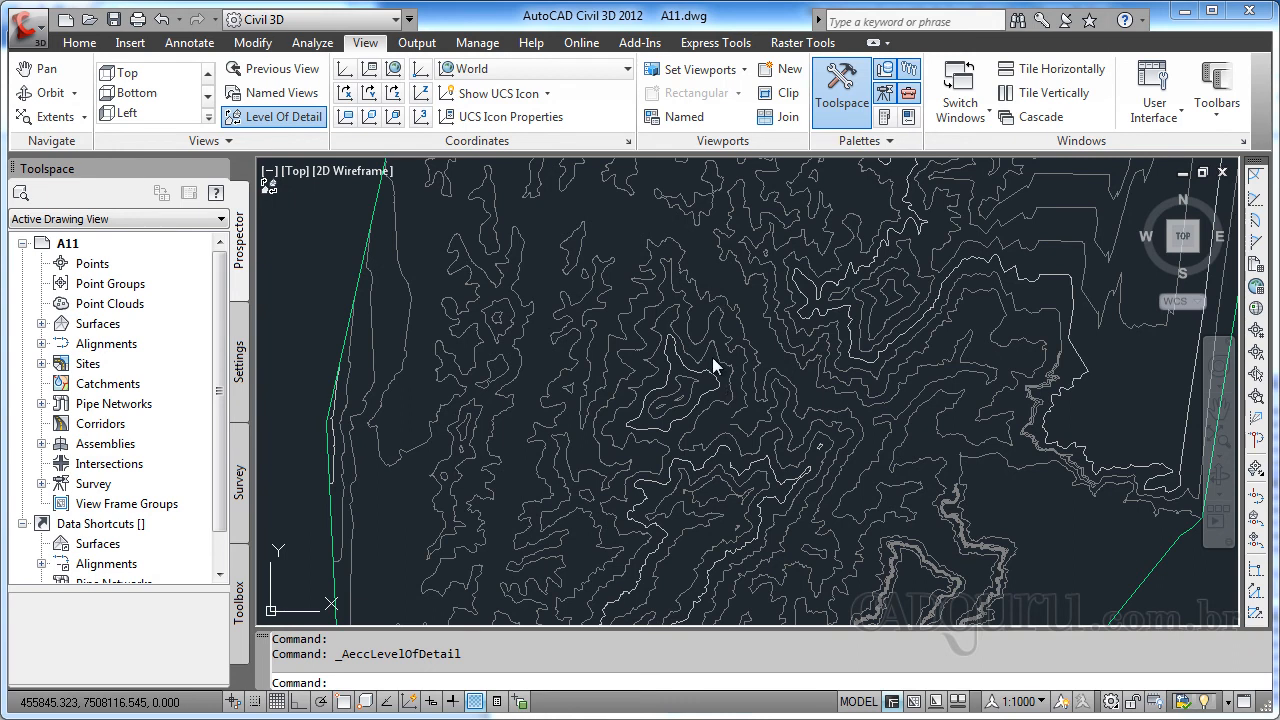
Open the Aula 1 surface properties in drawing A11 and apply the Elevation Banding (2D) surface style.
left_click(42, 323)
right_click(116, 350)
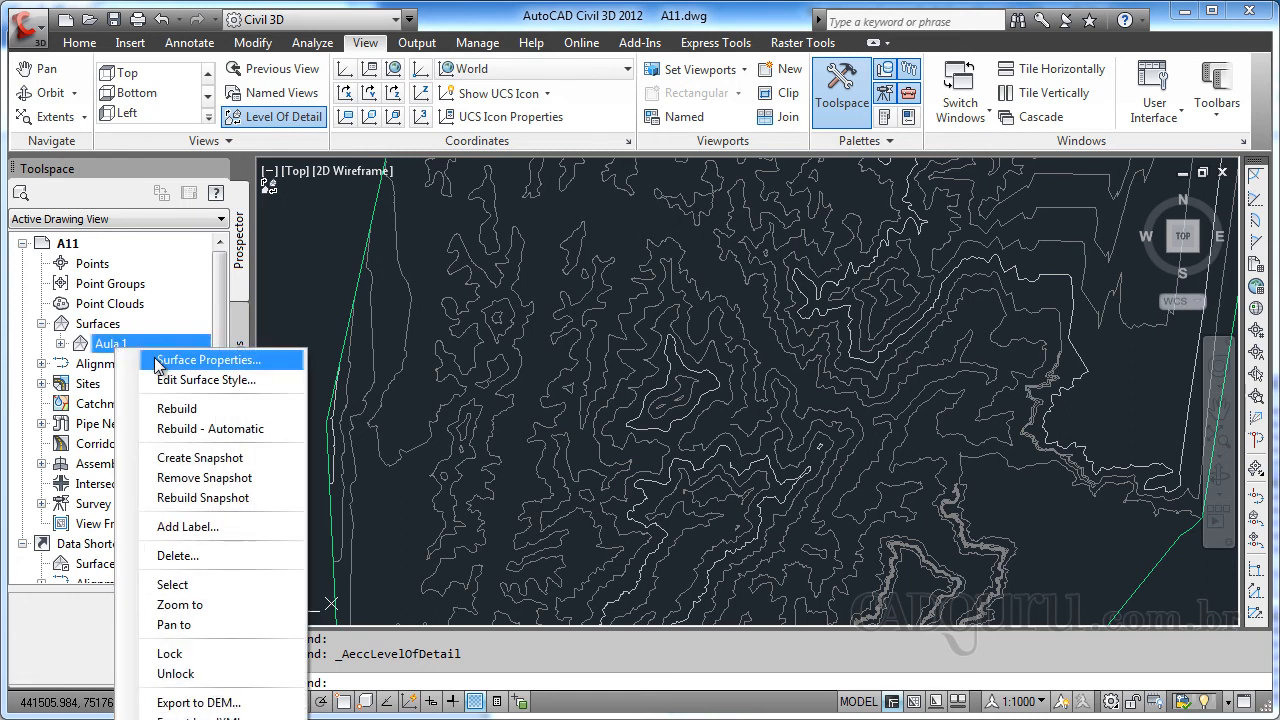
left_click(156, 362)
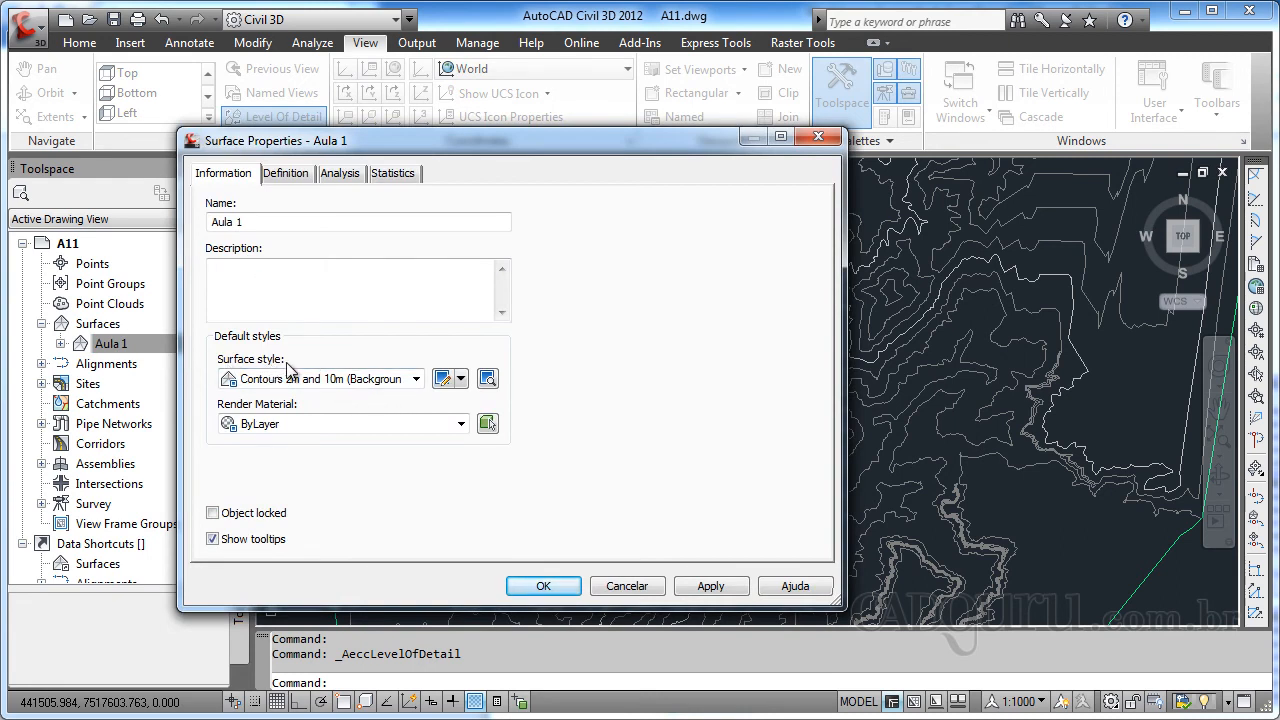
left_click(416, 379)
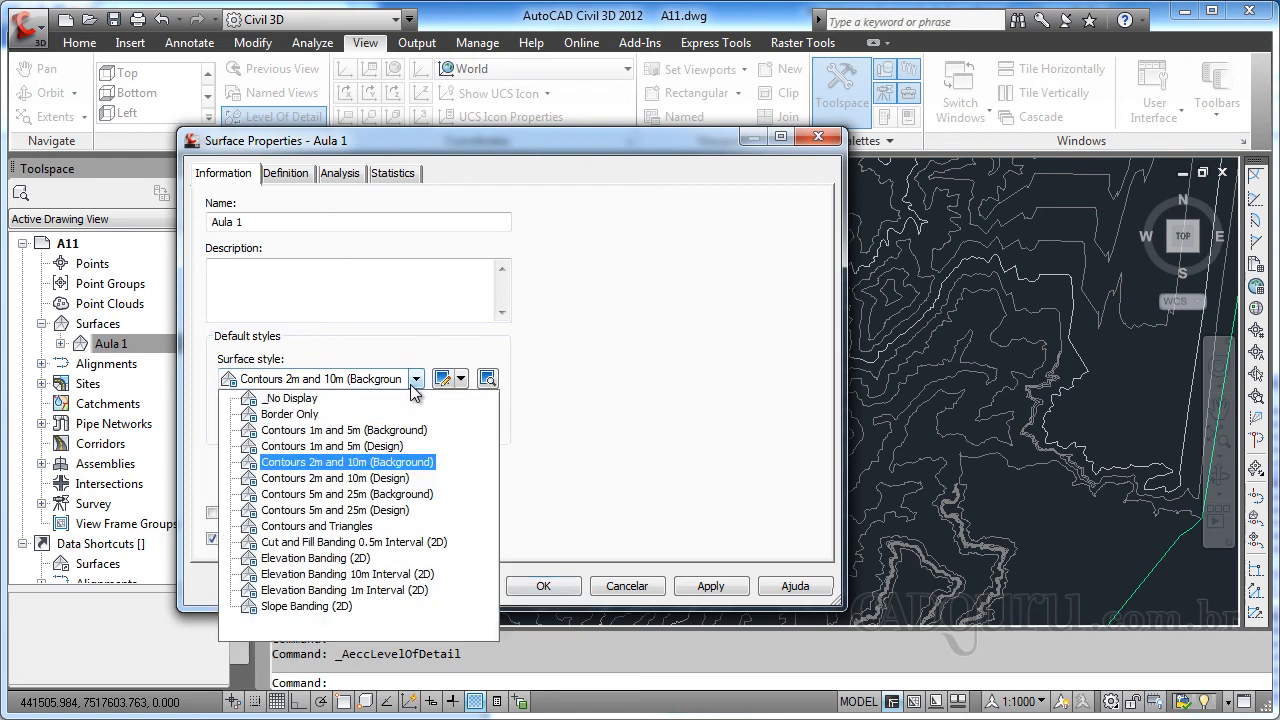
left_click(322, 562)
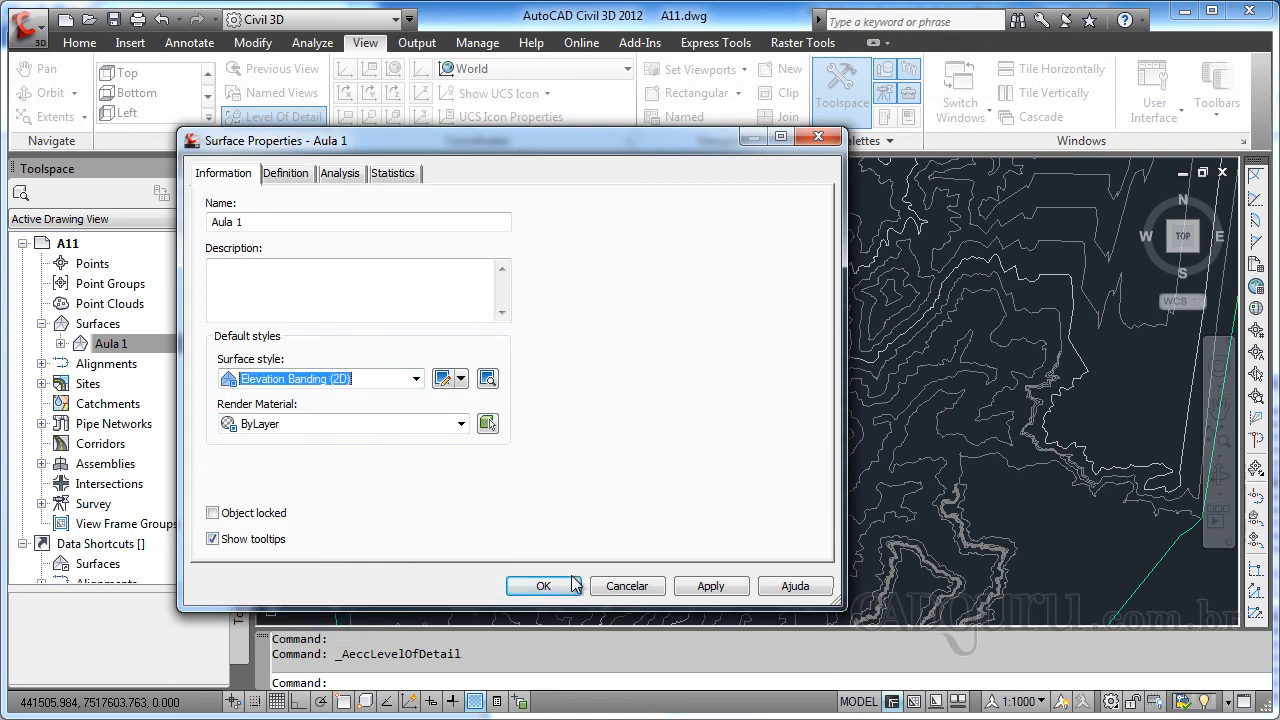
left_click(740, 586)
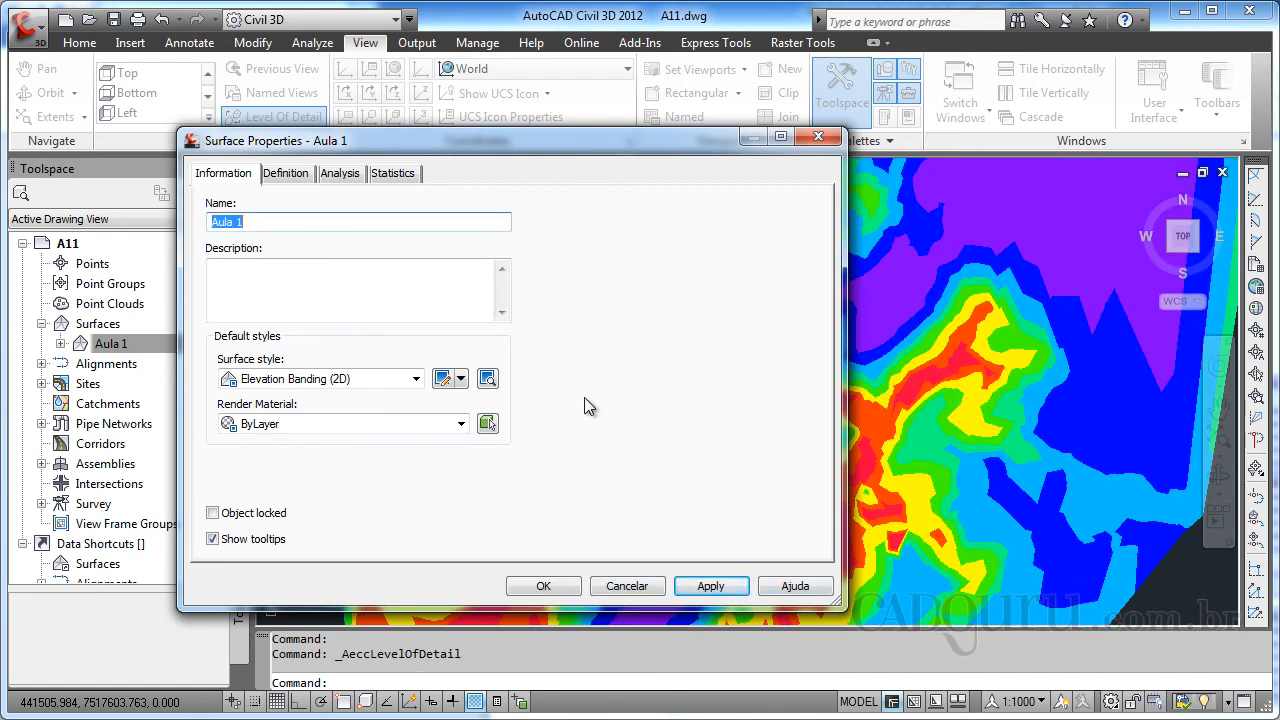
Change the Aula 1 surface style to Contours 5m and 25m (Design) and apply it.
left_click(415, 378)
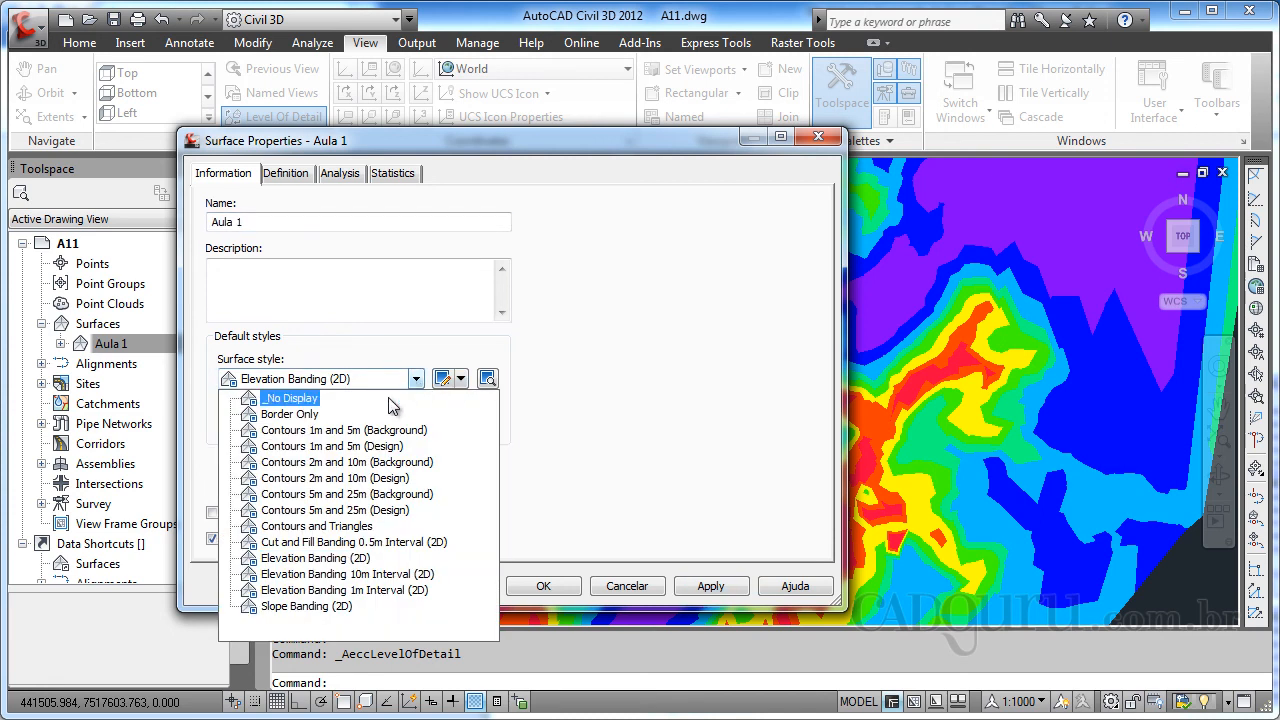
left_click(365, 512)
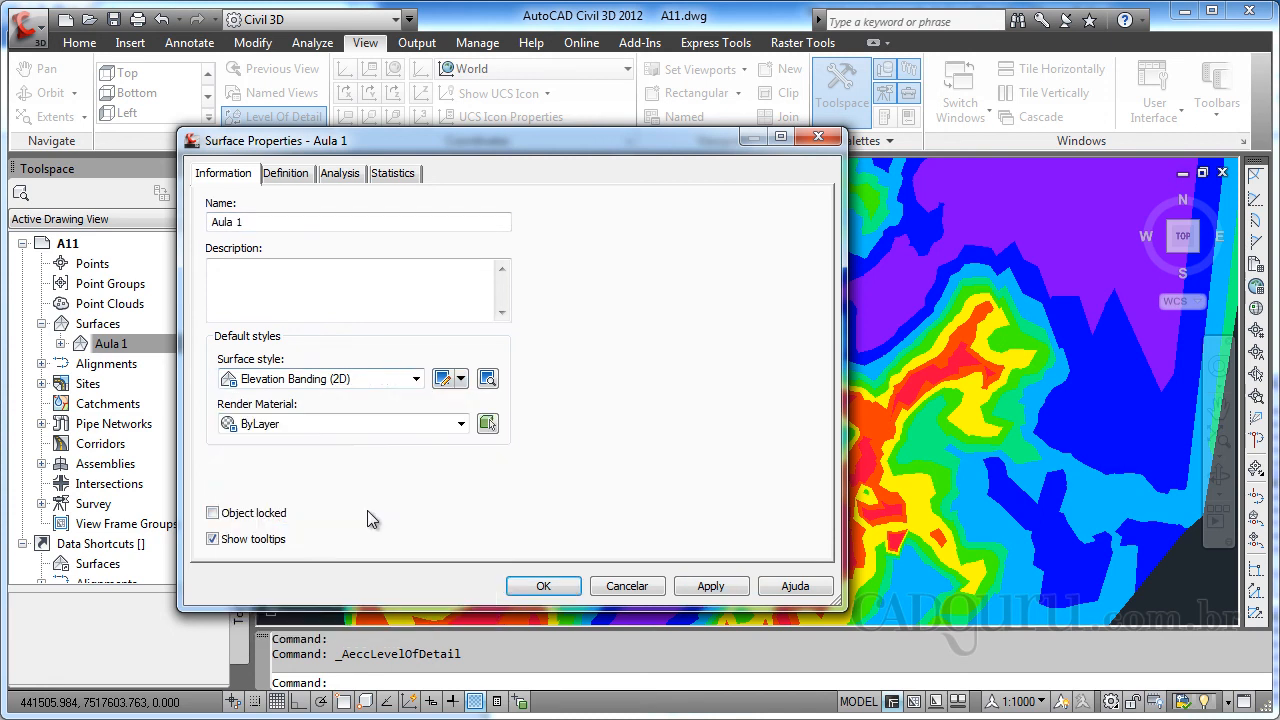
left_click(722, 590)
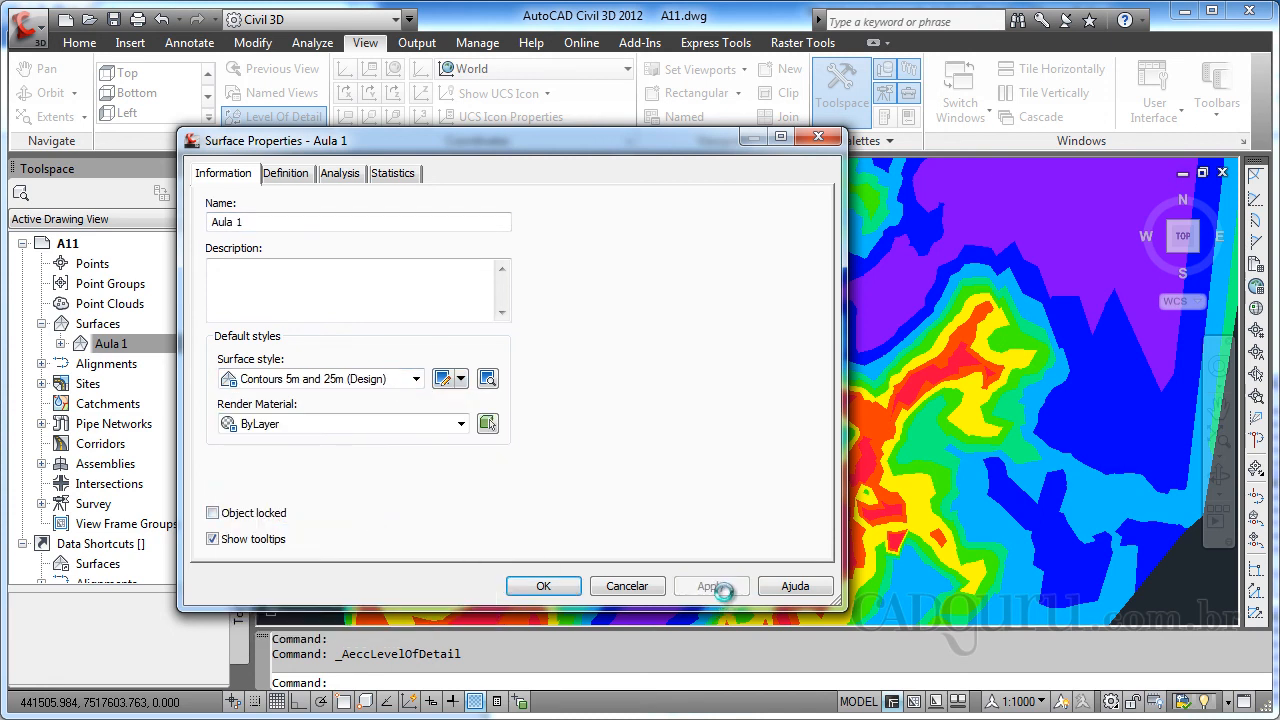